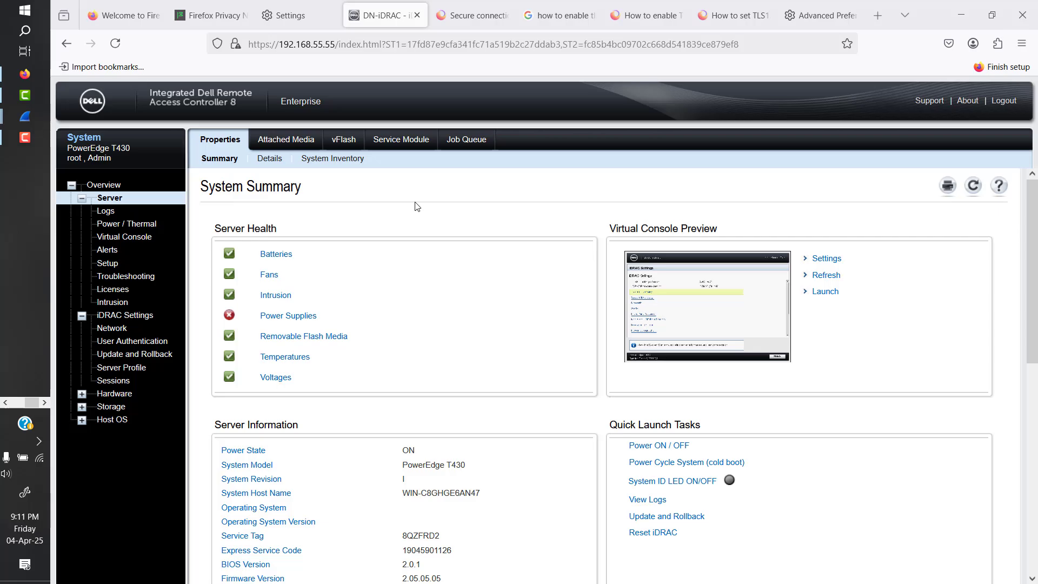
- Expand the failed BIOS firmware update in the Job Queue and highlight its RED007 signature error
{"action": "left_click", "coordinate": [126, 315]}
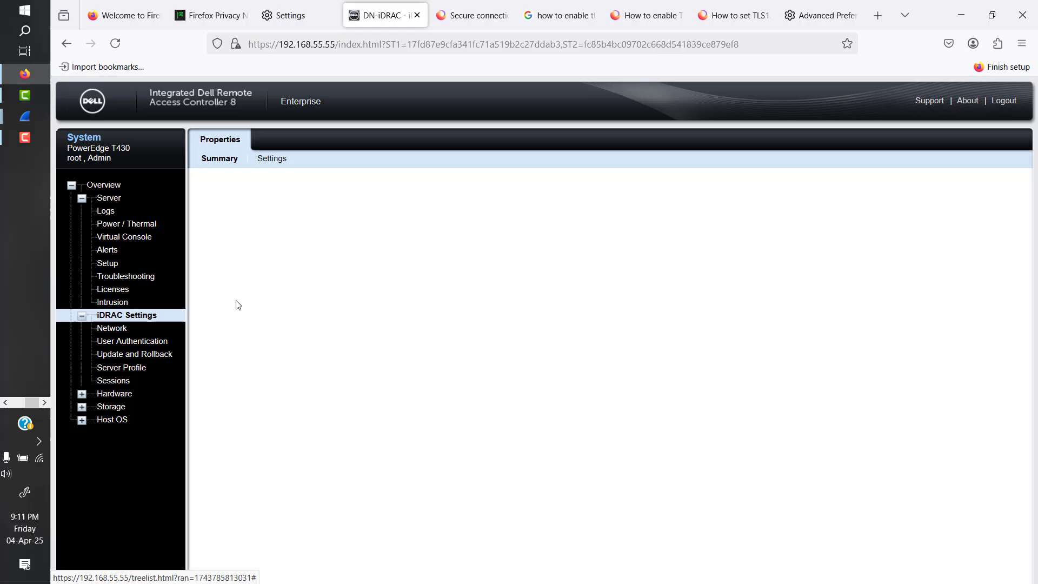
{"action": "left_click", "coordinate": [108, 197]}
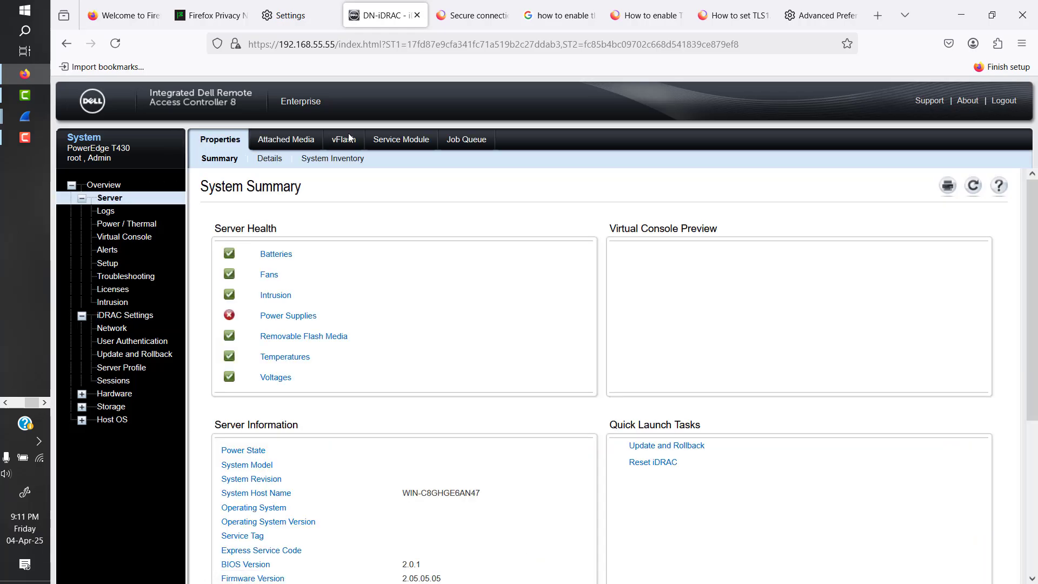
{"action": "left_click", "coordinate": [479, 145]}
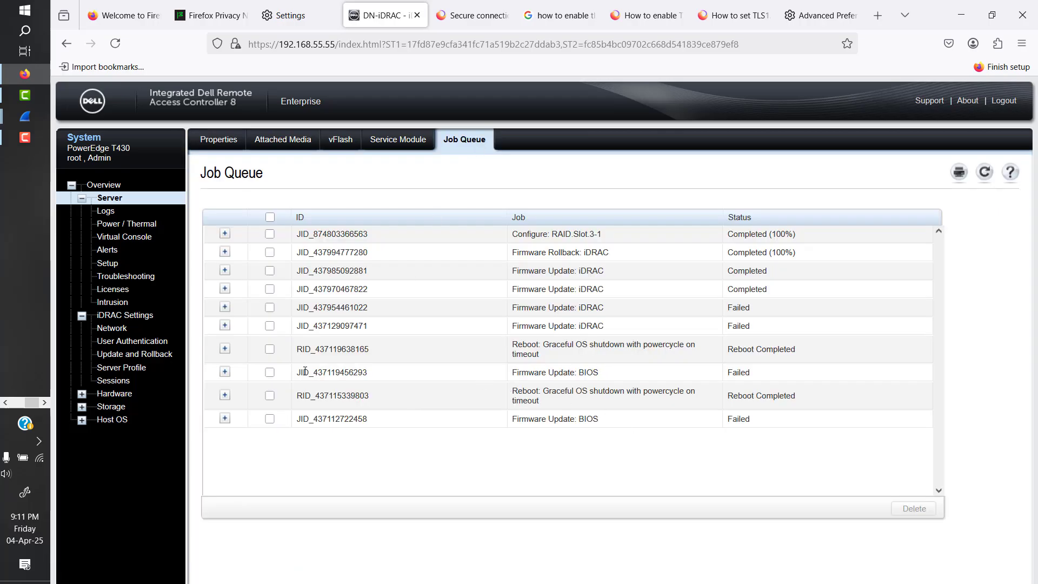
{"action": "left_click", "coordinate": [225, 372]}
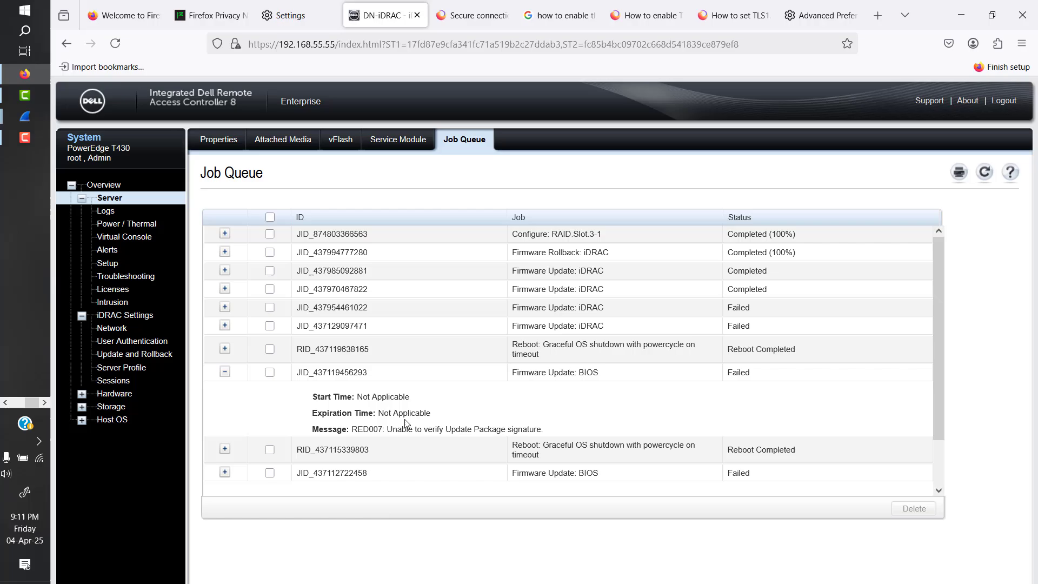
{"action": "left_click_drag", "start_coordinate": [397, 429], "coordinate": [513, 427]}
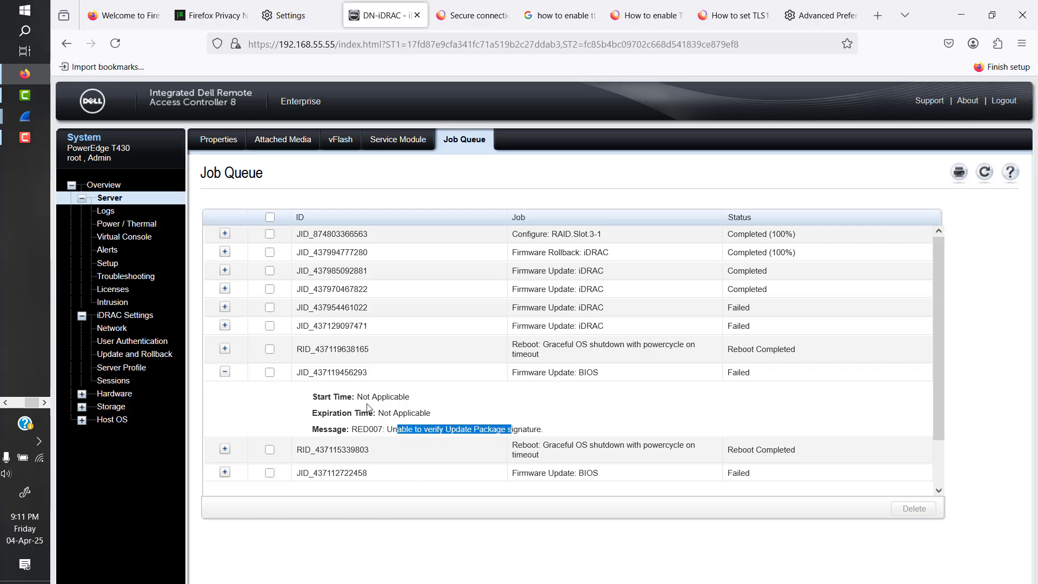
- Show the iDRAC Information summary, which reports current firmware version 2.05.05.05
{"action": "left_click", "coordinate": [119, 320]}
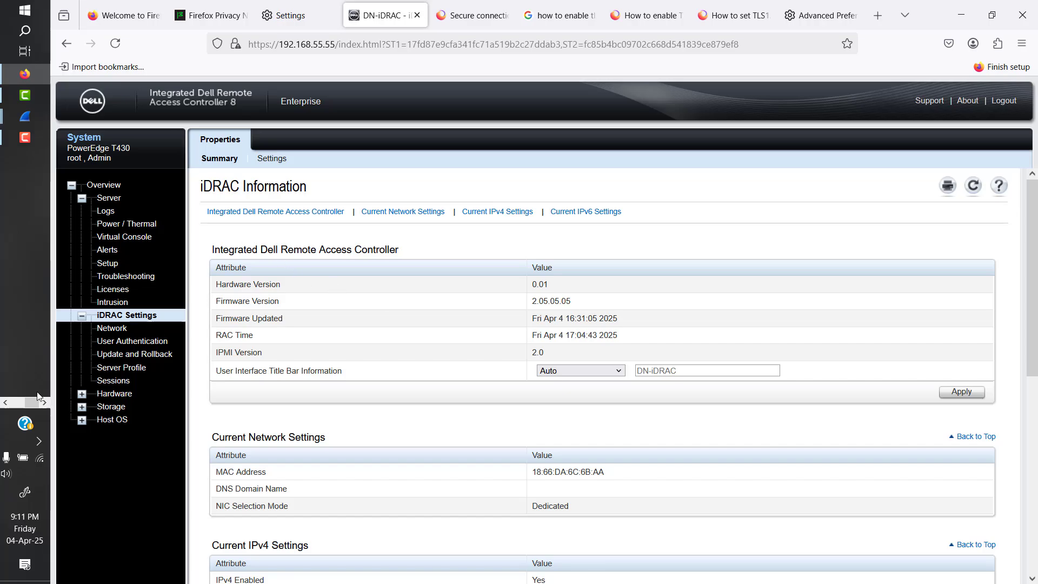
{"action": "left_click", "coordinate": [5, 402]}
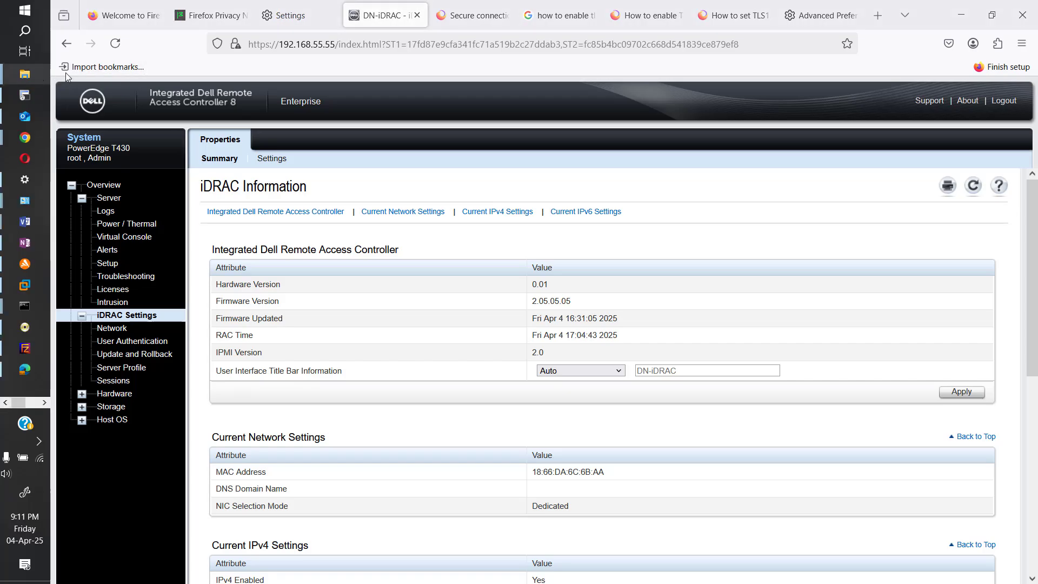
- On the PowerEdge T430 support page, empty the Find a driver Keyword box to list all 343 downloads
{"action": "mouse_move", "coordinate": [25, 137]}
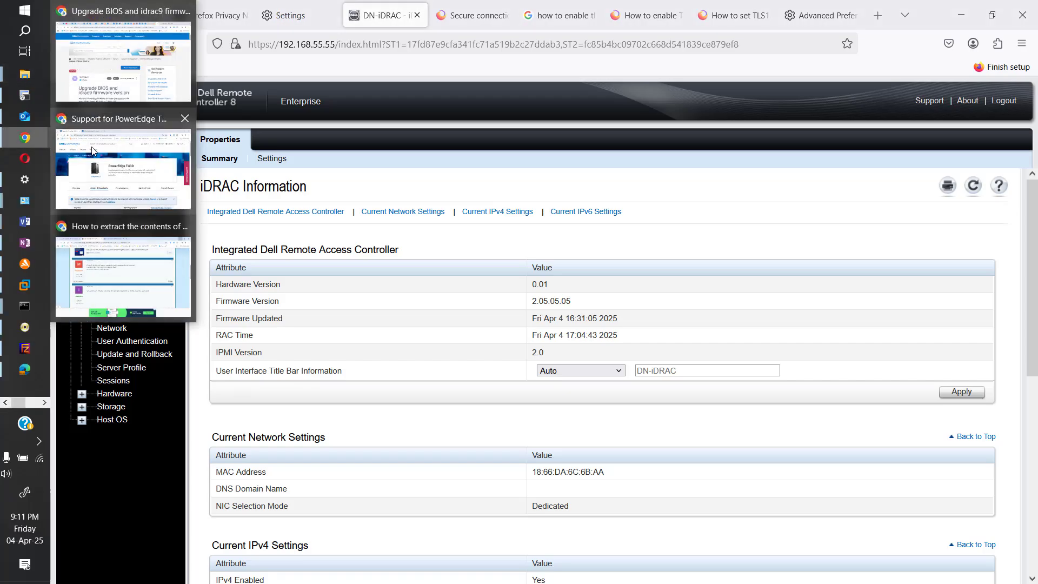
{"action": "left_click", "coordinate": [92, 151]}
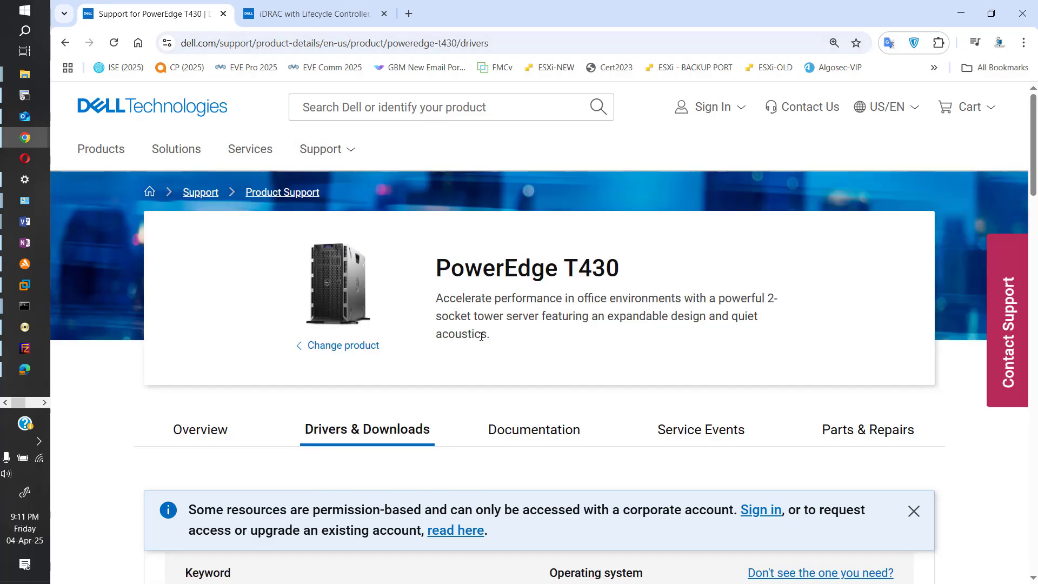
{"action": "scroll", "coordinate": [487, 276], "scroll_direction": "down", "scroll_amount": 3}
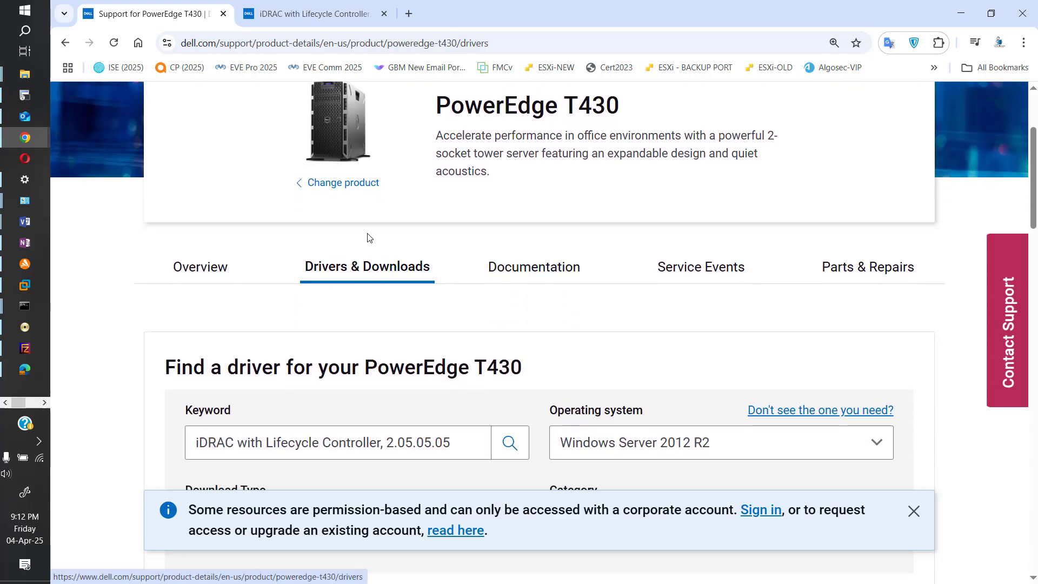
{"action": "scroll", "coordinate": [505, 308], "scroll_direction": "down", "scroll_amount": 1}
{"action": "scroll", "coordinate": [505, 308], "scroll_direction": "up", "scroll_amount": 3}
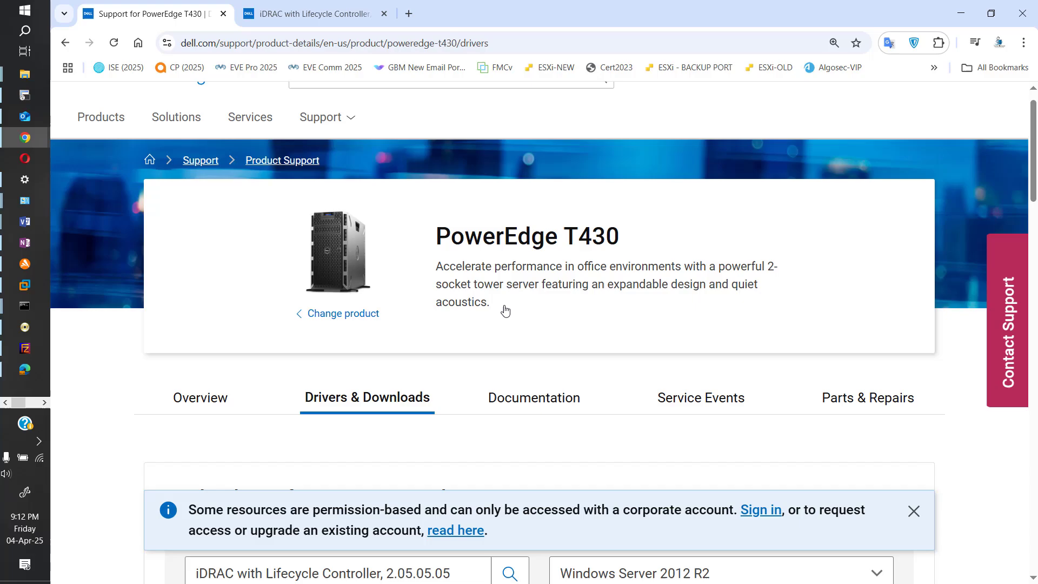
{"action": "scroll", "coordinate": [400, 341], "scroll_direction": "down", "scroll_amount": 5}
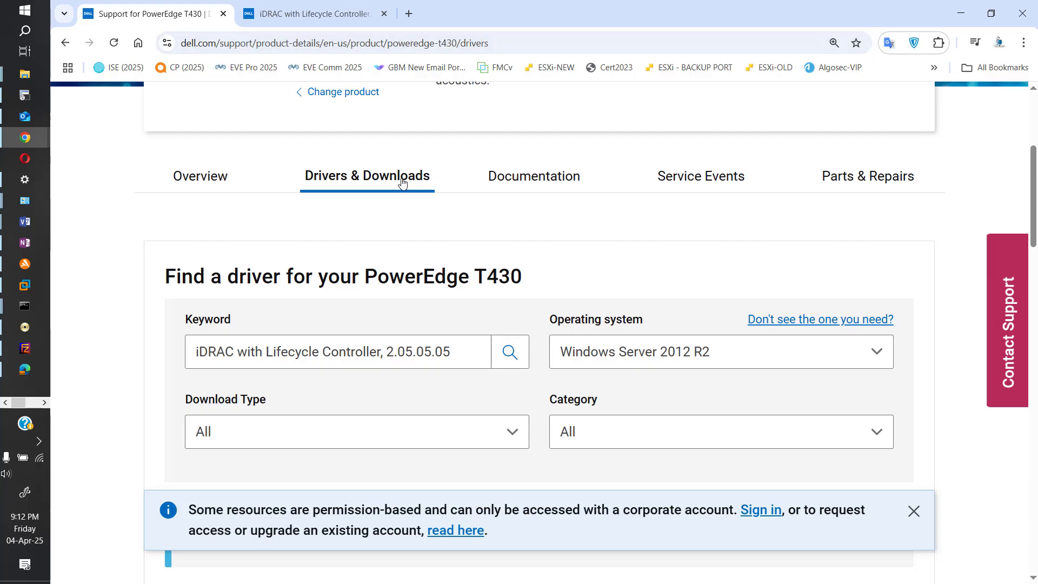
{"action": "scroll", "coordinate": [486, 236], "scroll_direction": "up", "scroll_amount": 1}
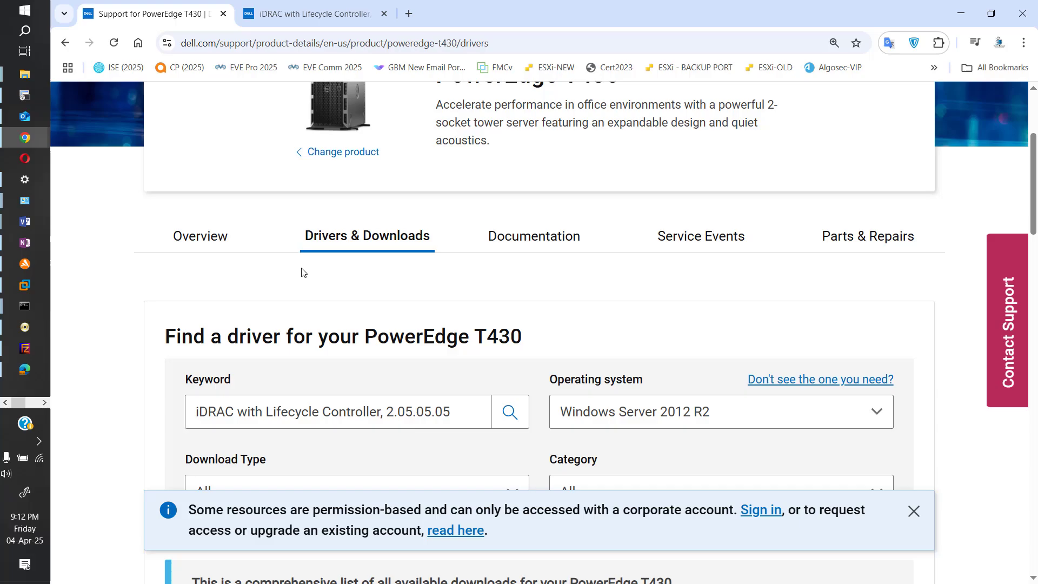
{"action": "scroll", "coordinate": [352, 373], "scroll_direction": "down", "scroll_amount": 1}
{"action": "scroll", "coordinate": [352, 373], "scroll_direction": "down", "scroll_amount": 1}
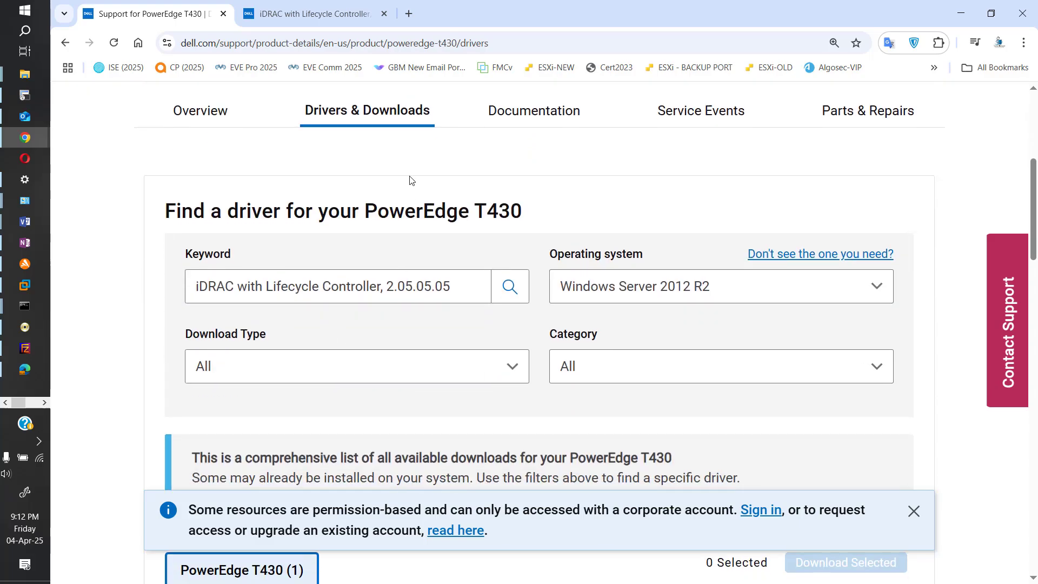
{"action": "left_click", "coordinate": [474, 286]}
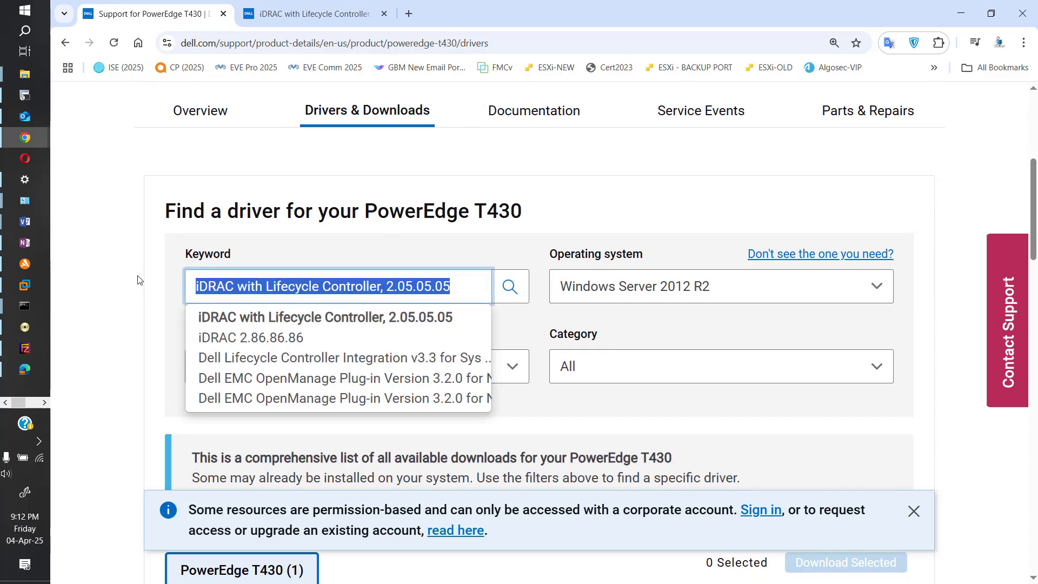
{"action": "key", "text": "BackSpace"}
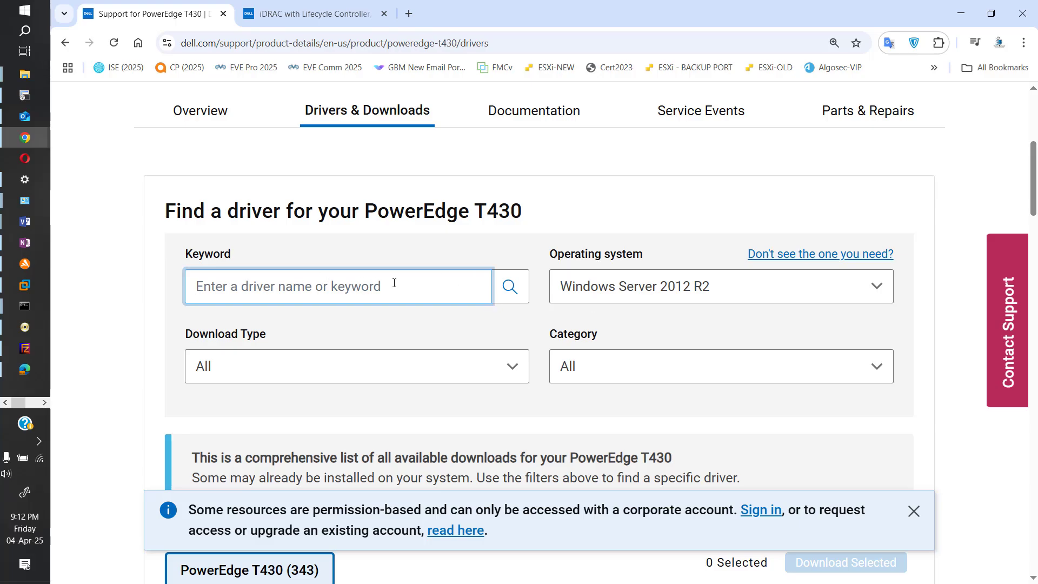
- Filter the T430 drivers by the keyword iDRAC 2.86.86.86
{"action": "type", "text": "id"}
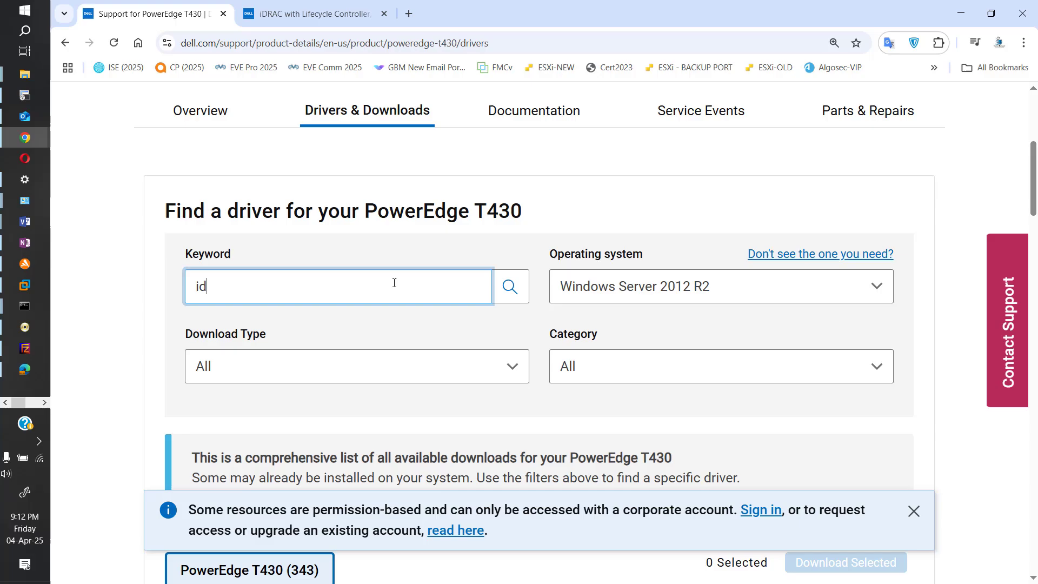
{"action": "type", "text": "r"}
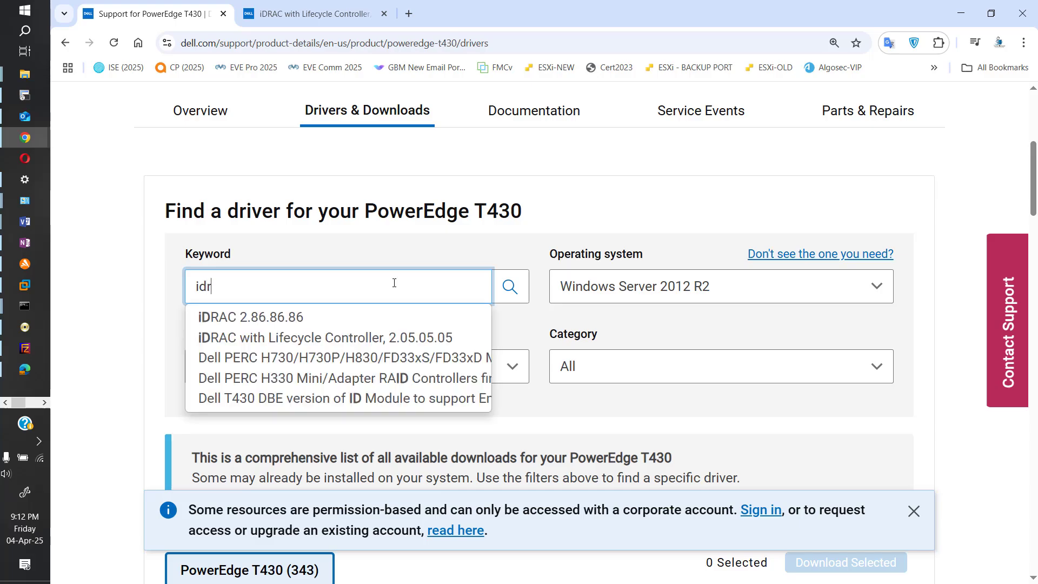
{"action": "type", "text": "ac"}
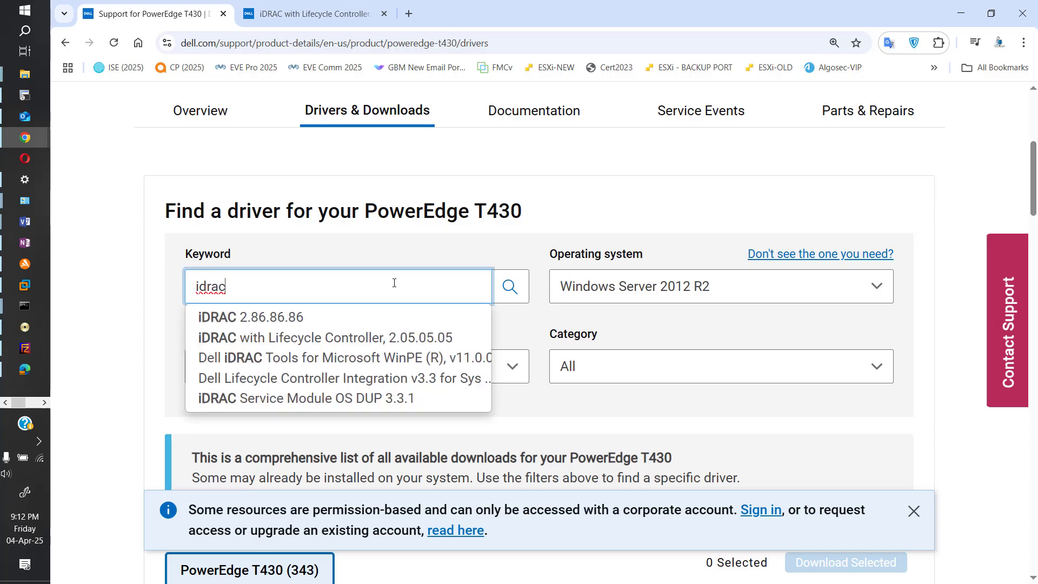
{"action": "key", "text": "Down"}
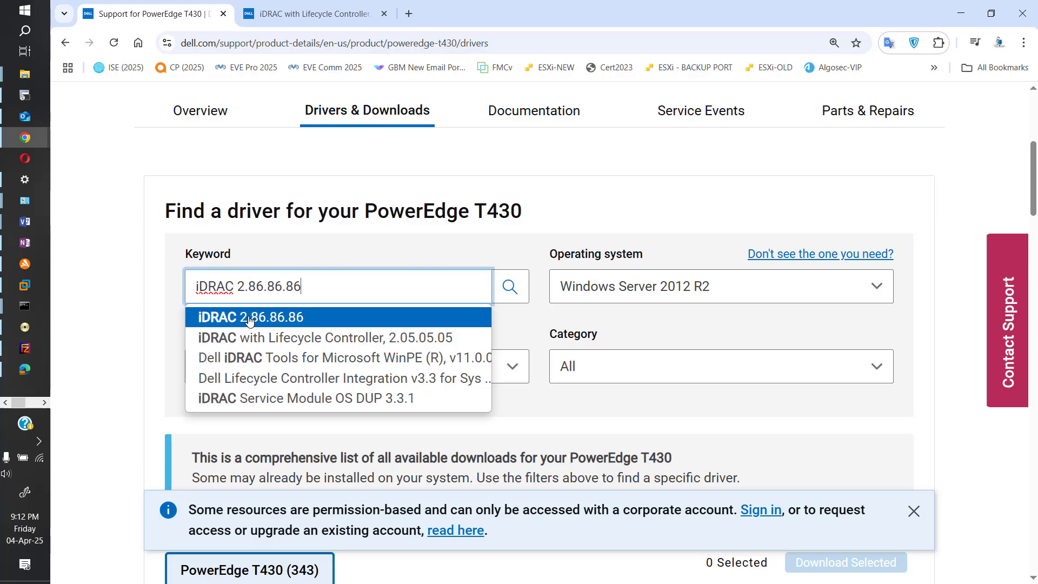
{"action": "key", "text": "Up"}
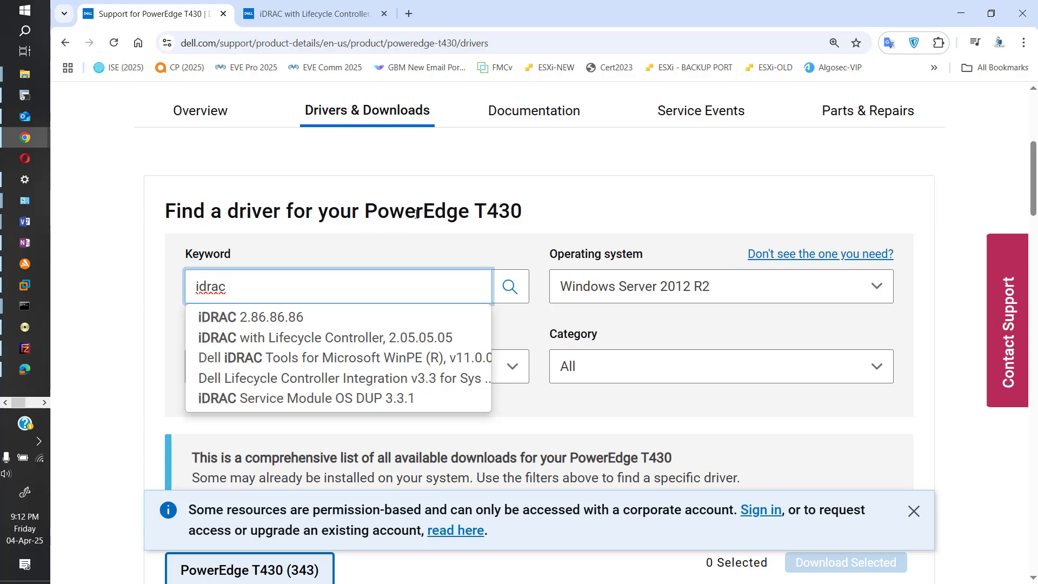
{"action": "left_click", "coordinate": [267, 323]}
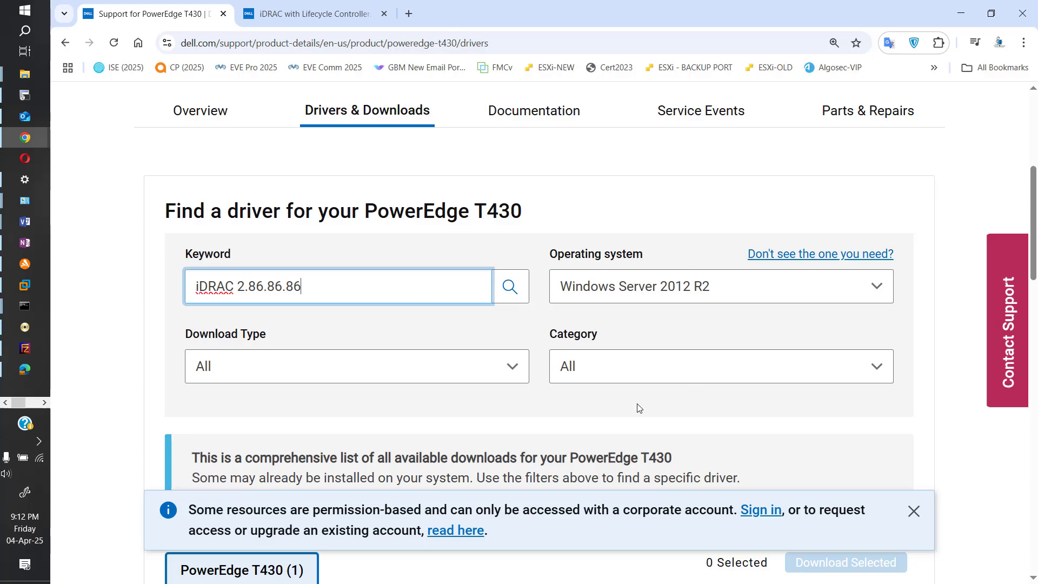
- Select the single iDRAC 2.86.86.86 result (116.27 MB) and download it
{"action": "scroll", "coordinate": [645, 290], "scroll_direction": "down", "scroll_amount": 7}
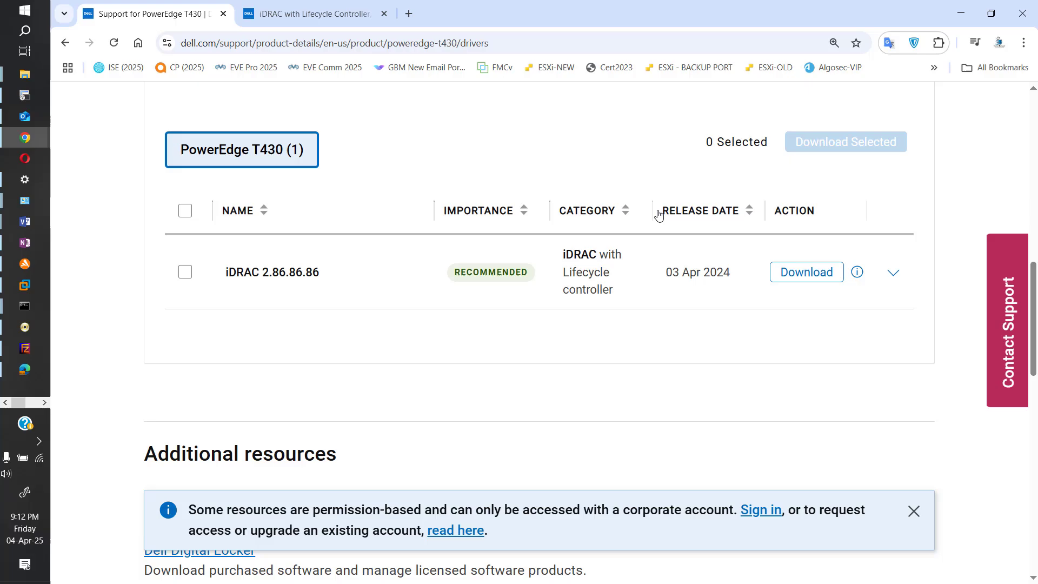
{"action": "scroll", "coordinate": [222, 394], "scroll_direction": "up", "scroll_amount": 2}
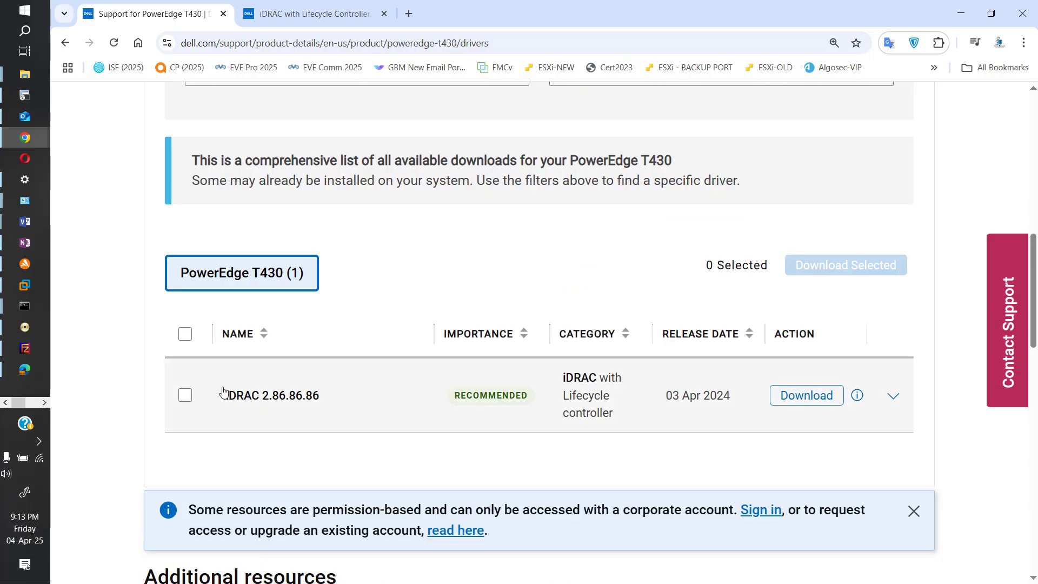
{"action": "left_click", "coordinate": [187, 397]}
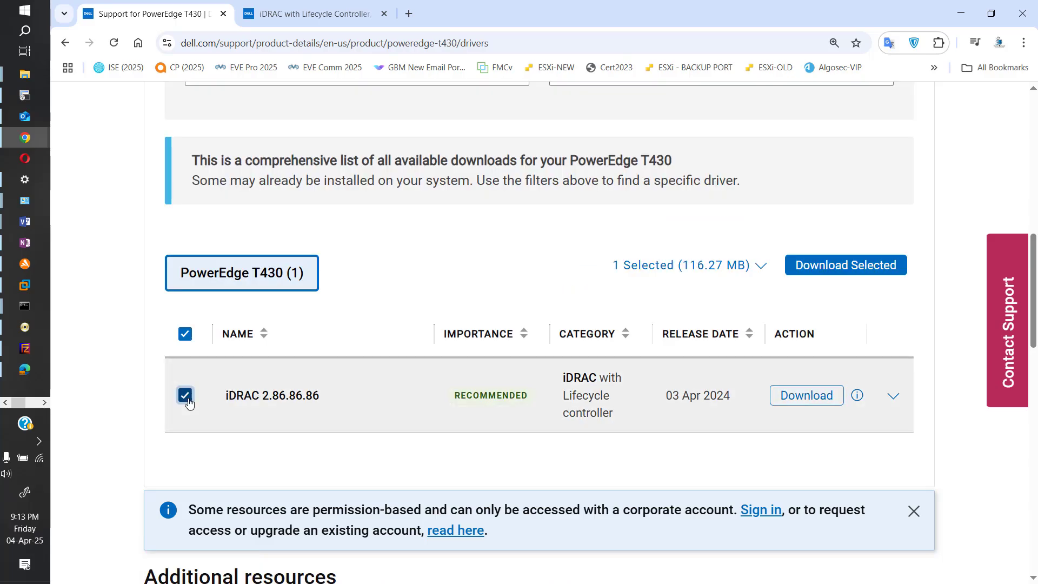
{"action": "left_click", "coordinate": [806, 397]}
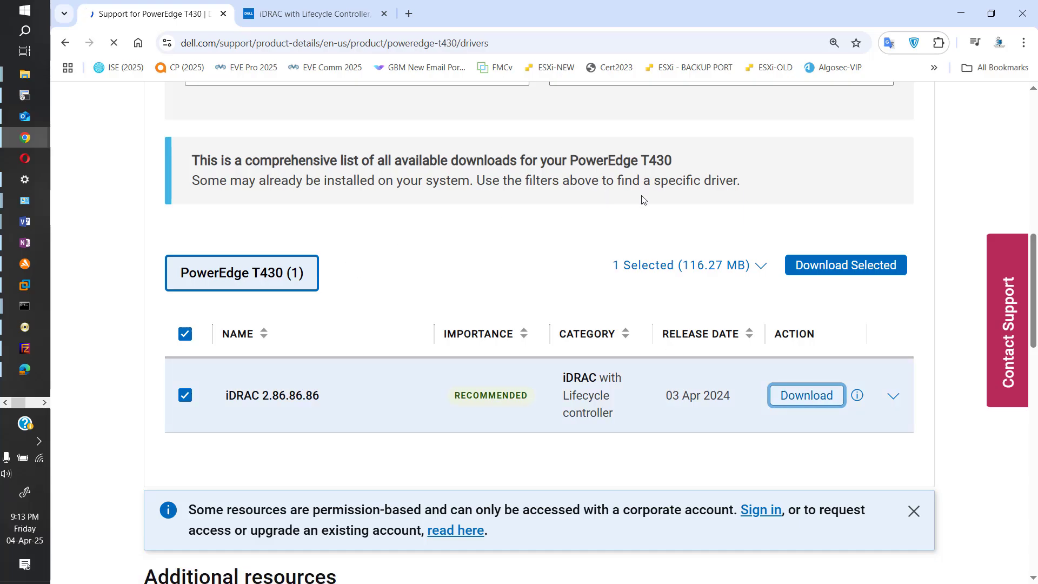
- Start the iDRAC 2.86.86.86 firmware download into the Downloads\Programs folder
{"action": "mouse_move", "coordinate": [5, 67]}
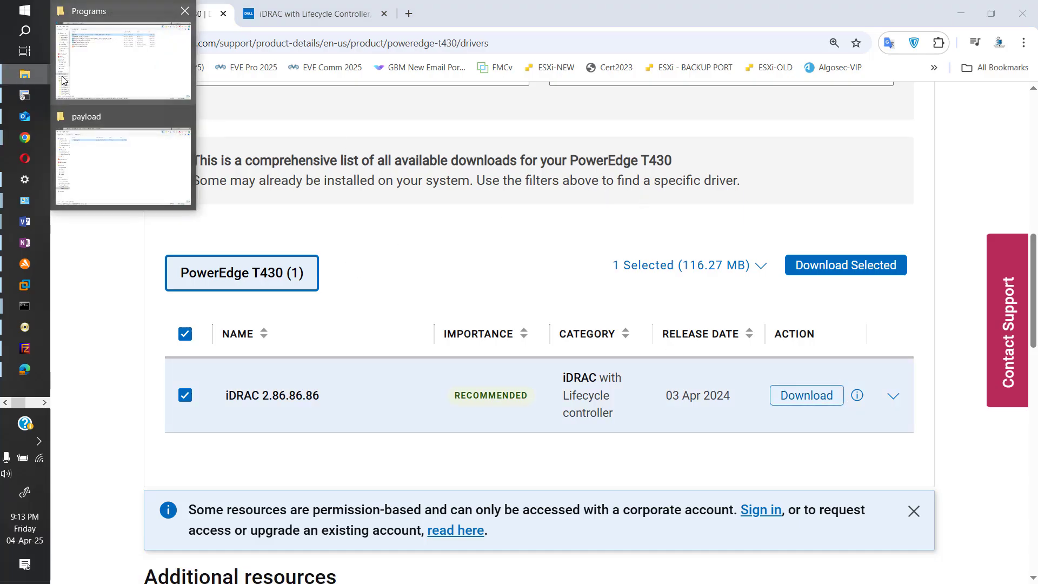
{"action": "mouse_move", "coordinate": [84, 73]}
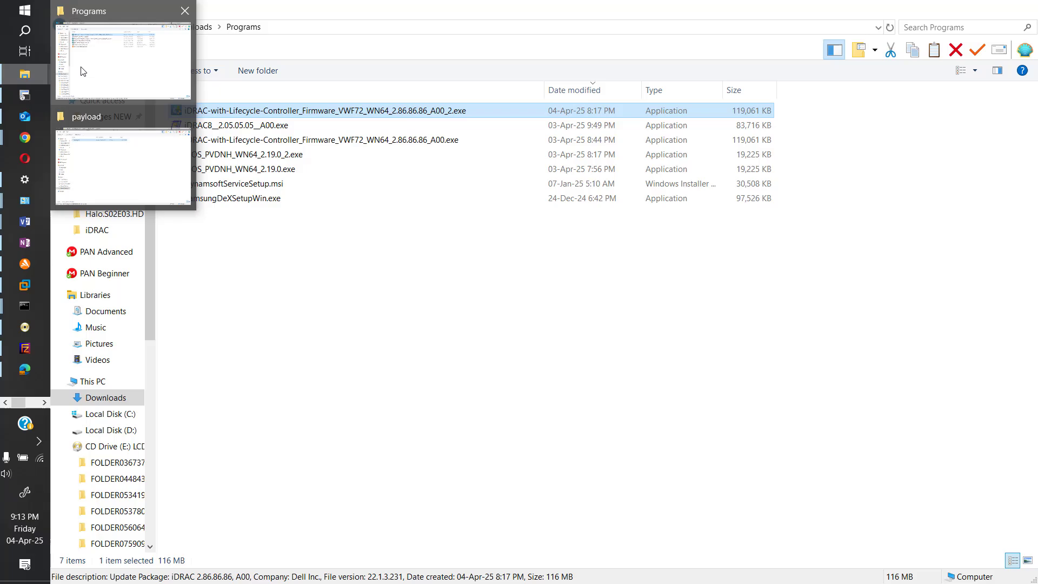
{"action": "left_click", "coordinate": [83, 72]}
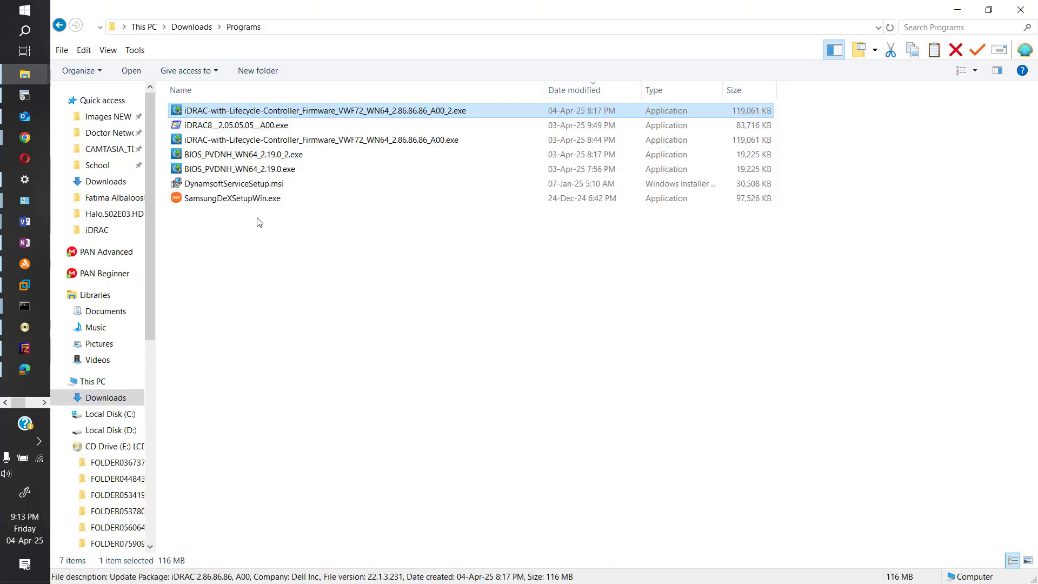
{"action": "left_click", "coordinate": [404, 262]}
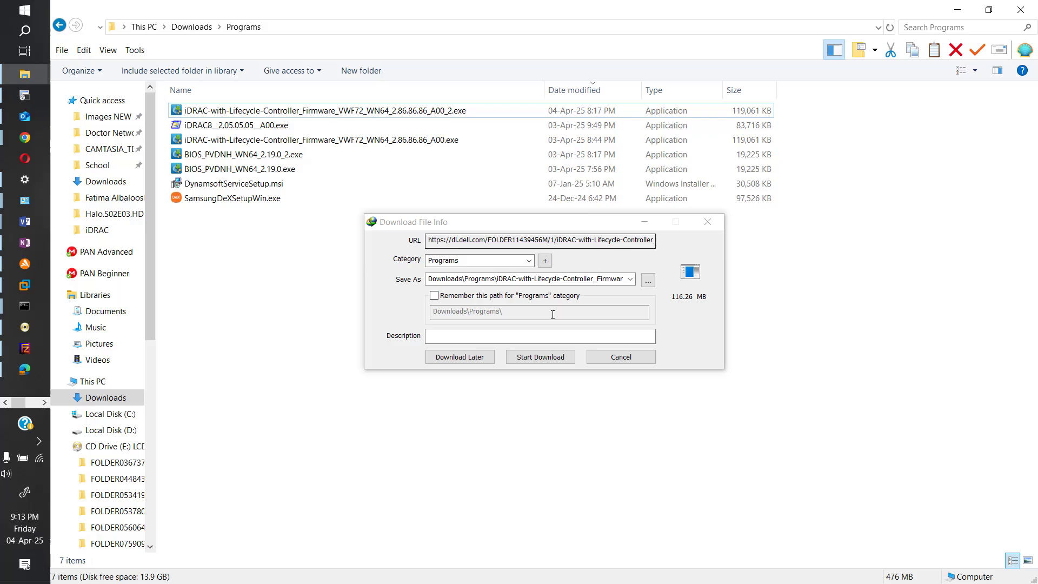
{"action": "left_click", "coordinate": [541, 357]}
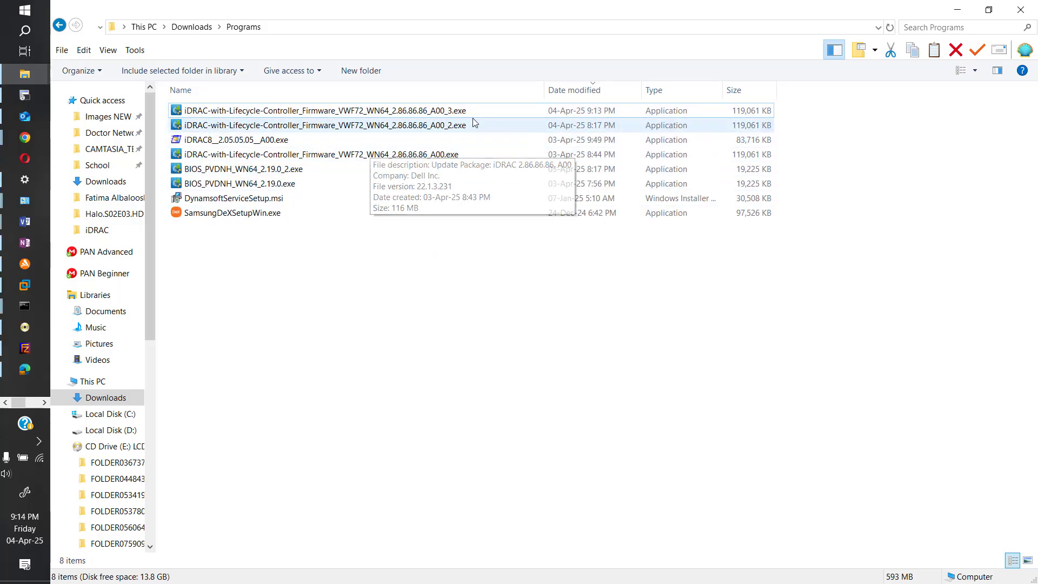
- Select the newly downloaded _A00_3.exe firmware package (119,061 KB) in Programs
{"action": "left_click", "coordinate": [459, 139]}
{"action": "left_click", "coordinate": [306, 156]}
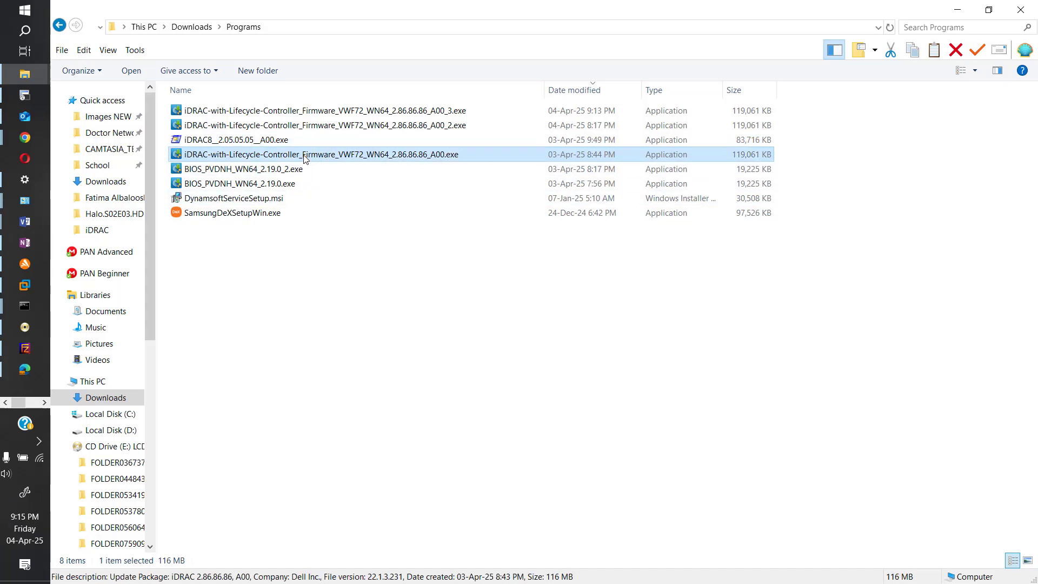
{"action": "right_click", "coordinate": [306, 158]}
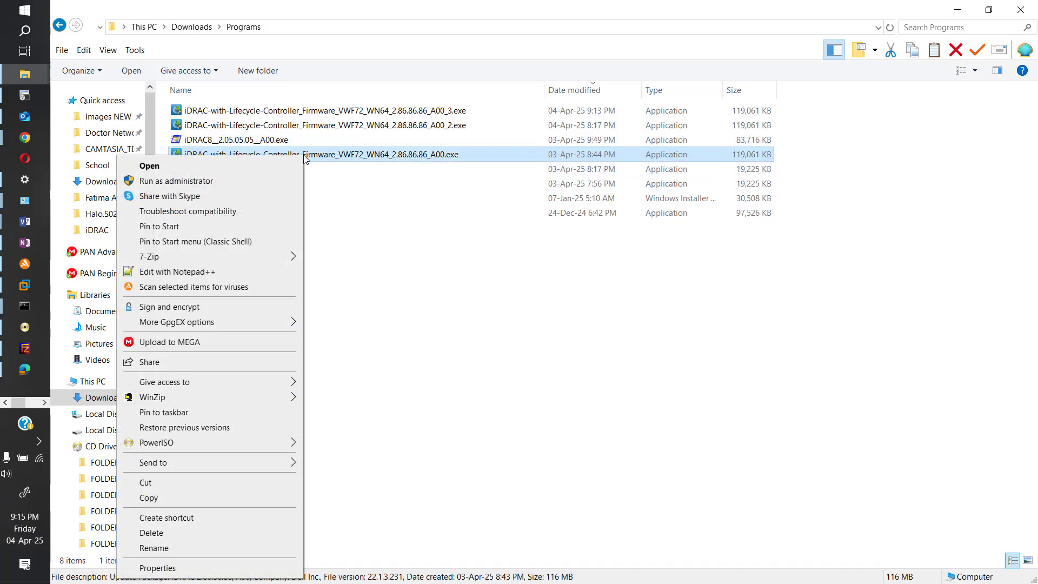
{"action": "left_click", "coordinate": [484, 229]}
{"action": "left_click", "coordinate": [336, 111]}
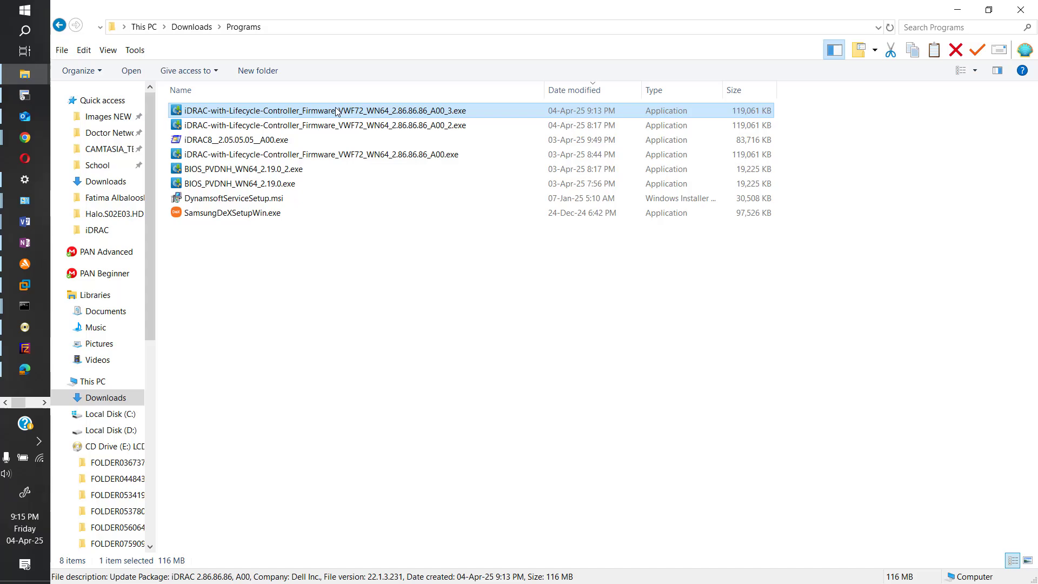
- Open the _A00_3.exe package as an archive in 7-Zip to view its hapi and payload folders
{"action": "right_click", "coordinate": [335, 111]}
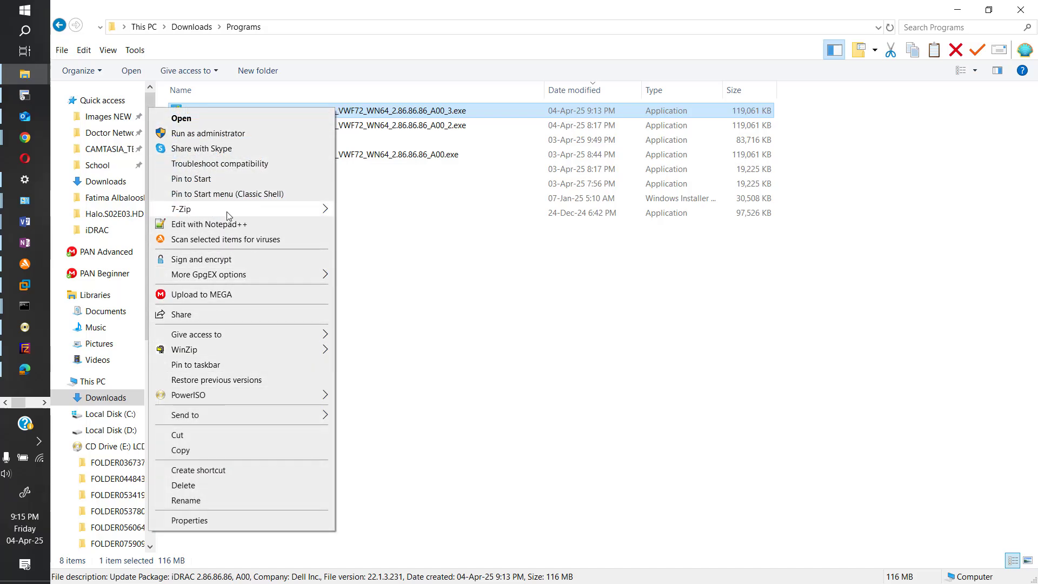
{"action": "mouse_move", "coordinate": [227, 213]}
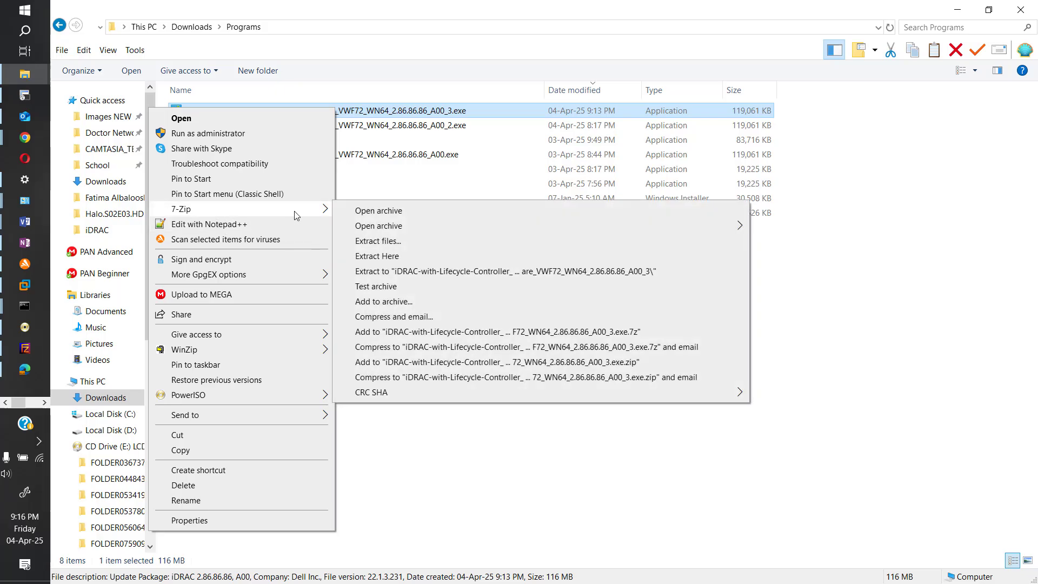
{"action": "left_click", "coordinate": [379, 211]}
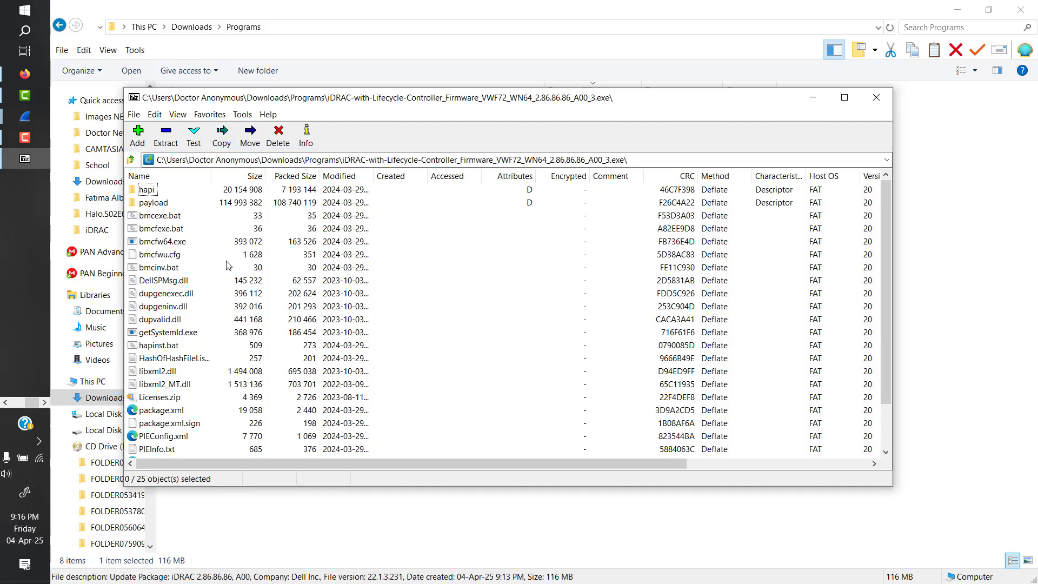
- Extract firmimg.d7 from the package's payload folder into Downloads\Programs
{"action": "double_click", "coordinate": [151, 208]}
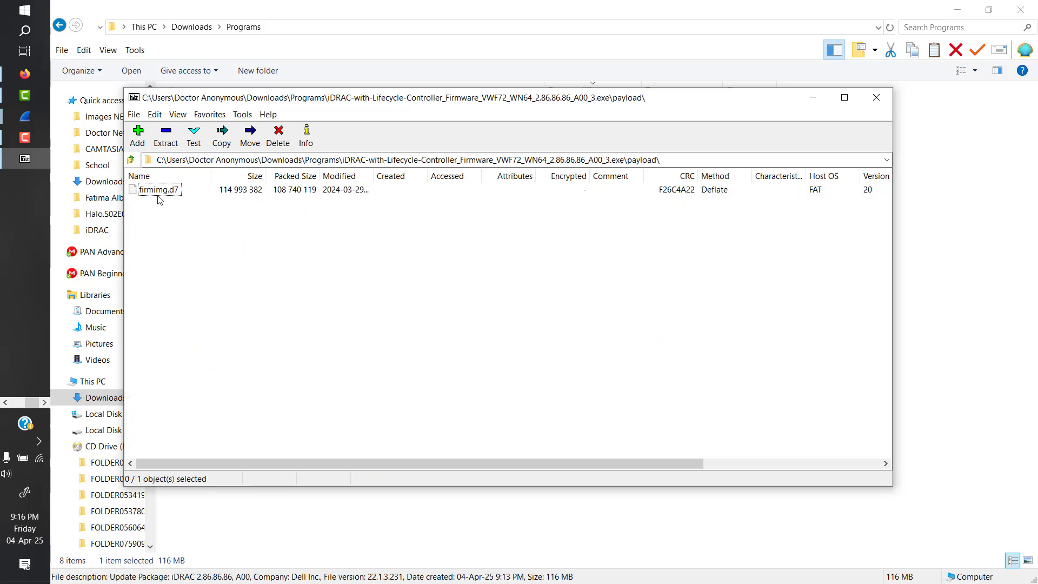
{"action": "left_click", "coordinate": [157, 192]}
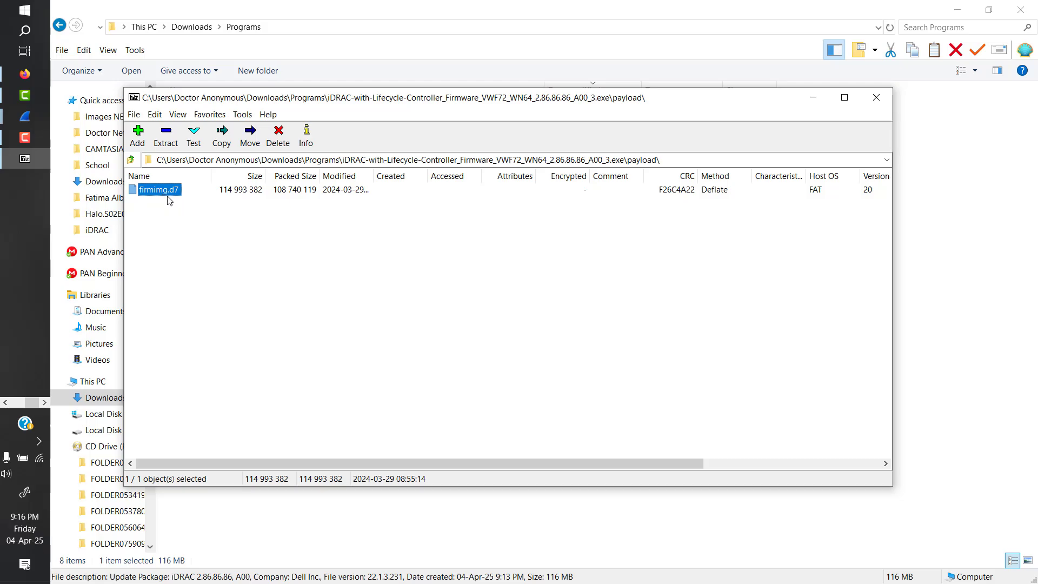
{"action": "right_click", "coordinate": [160, 196]}
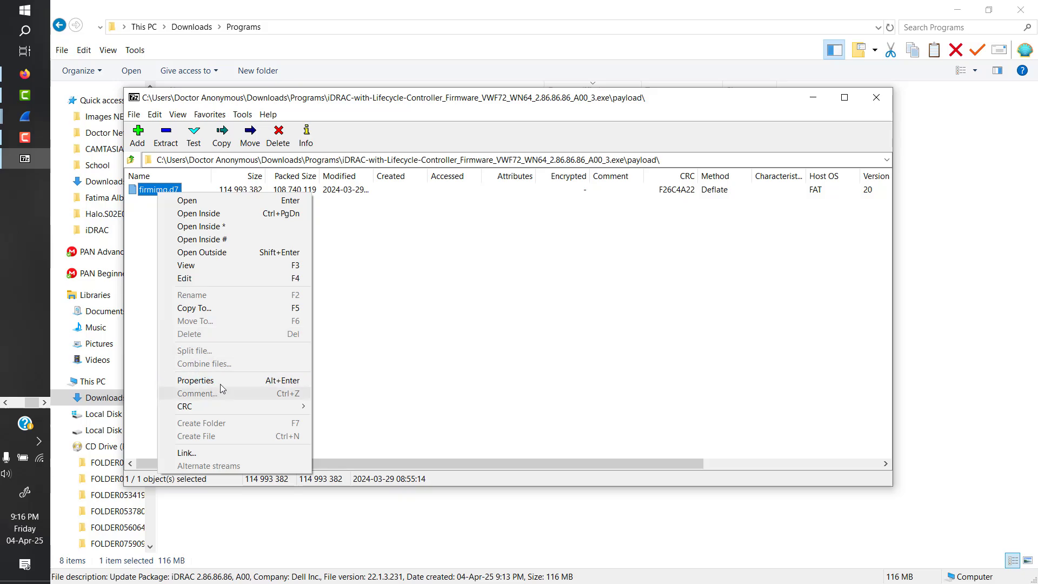
{"action": "left_click", "coordinate": [454, 259]}
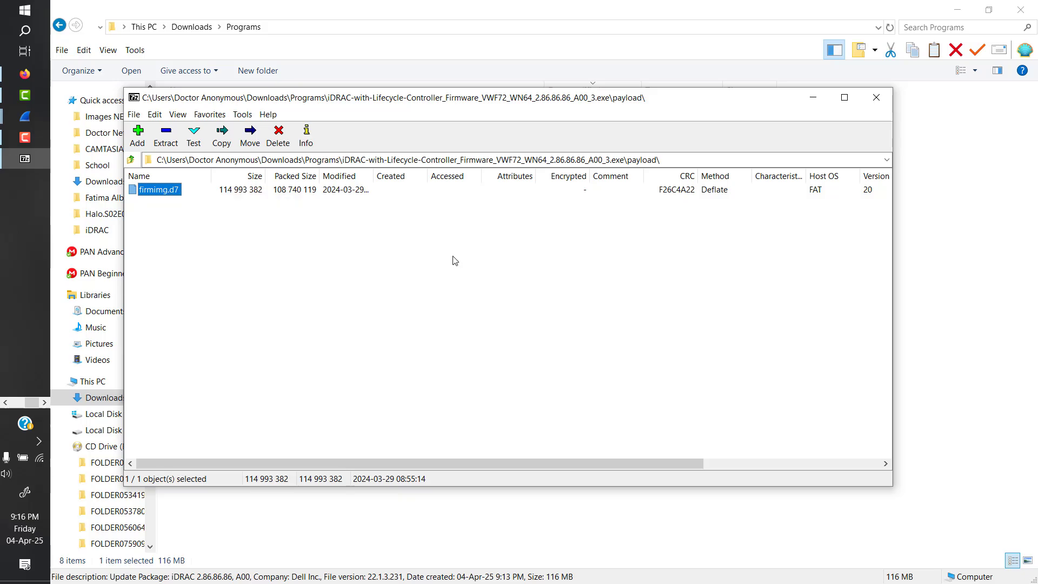
{"action": "left_click", "coordinate": [169, 138]}
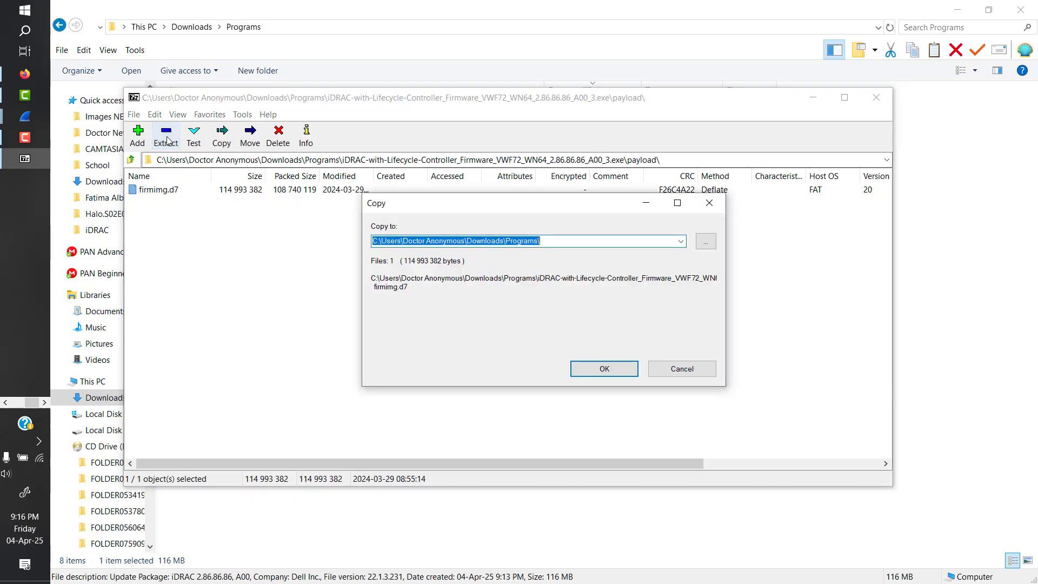
{"action": "left_click", "coordinate": [598, 367]}
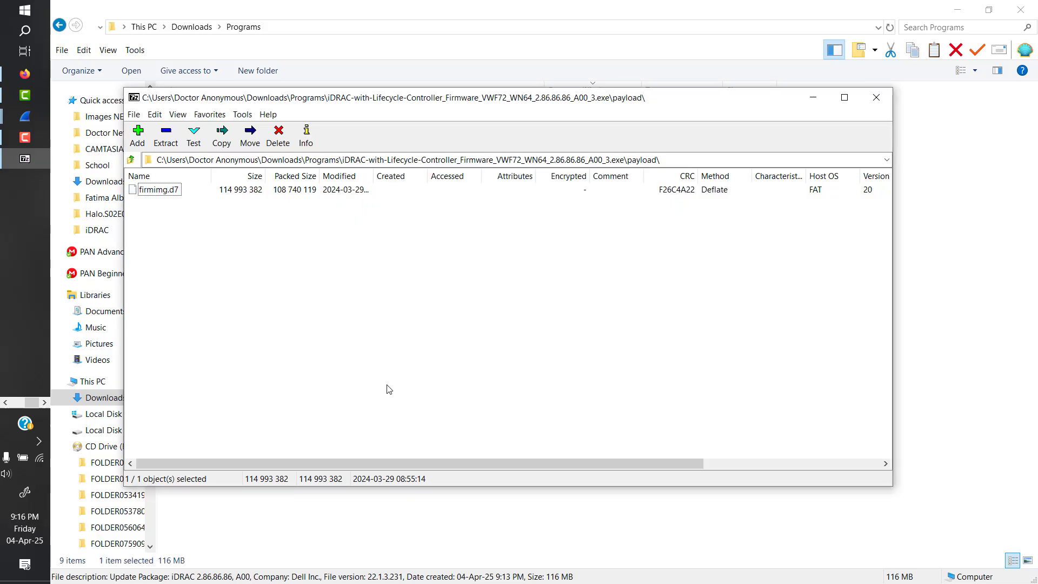
- Confirm firmimg.d7 (112,299 KB) is in Programs, then return to the iDRAC web console
{"action": "left_click", "coordinate": [346, 542]}
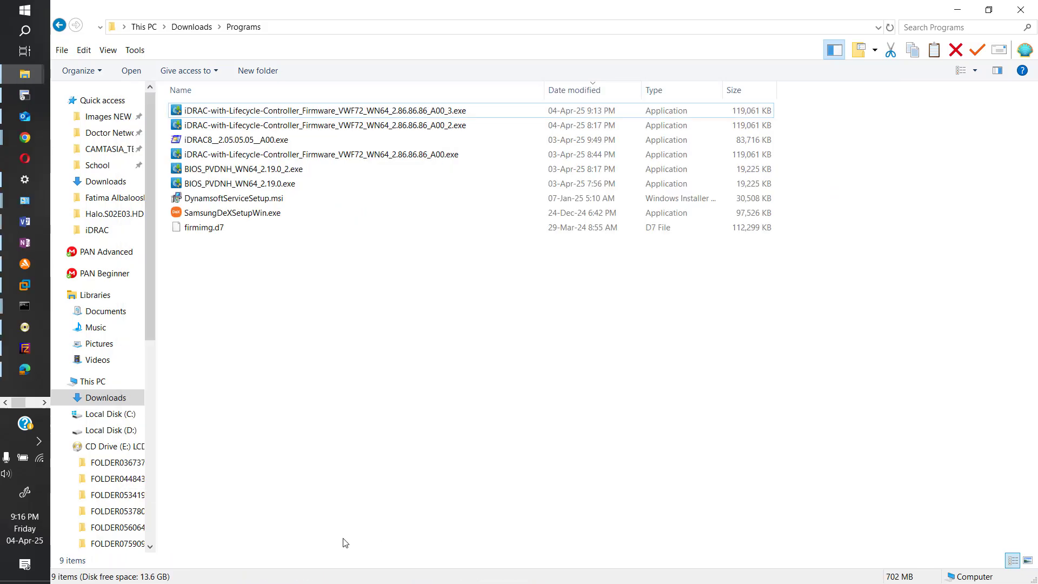
{"action": "left_click", "coordinate": [196, 231]}
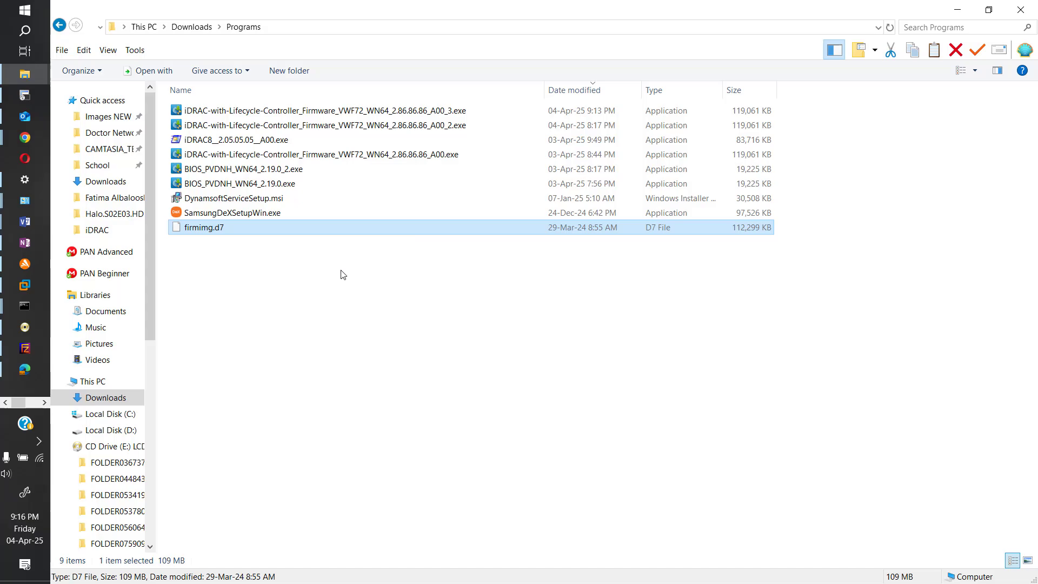
{"action": "left_click", "coordinate": [316, 28]}
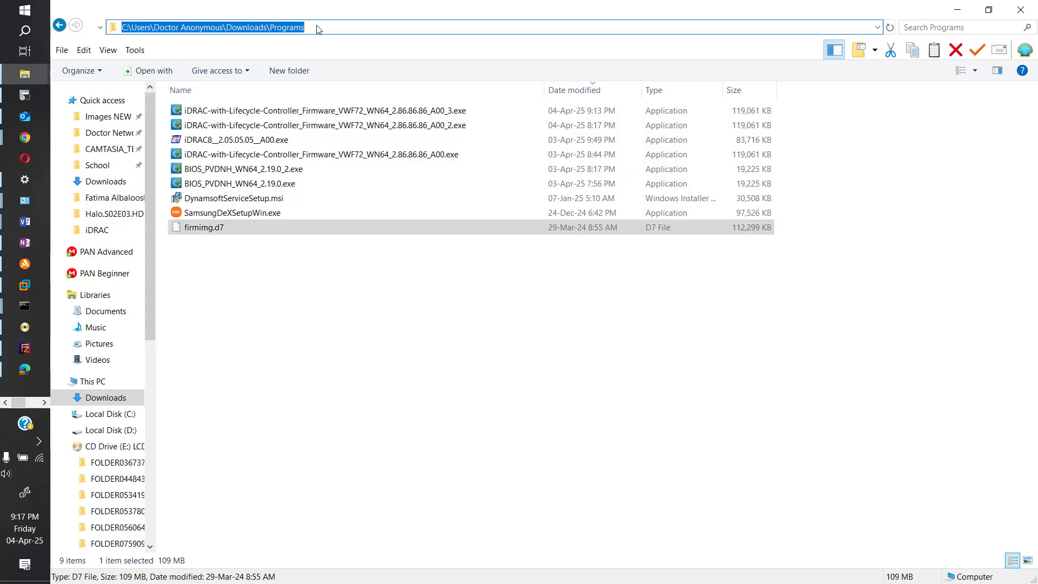
{"action": "left_click", "coordinate": [44, 402]}
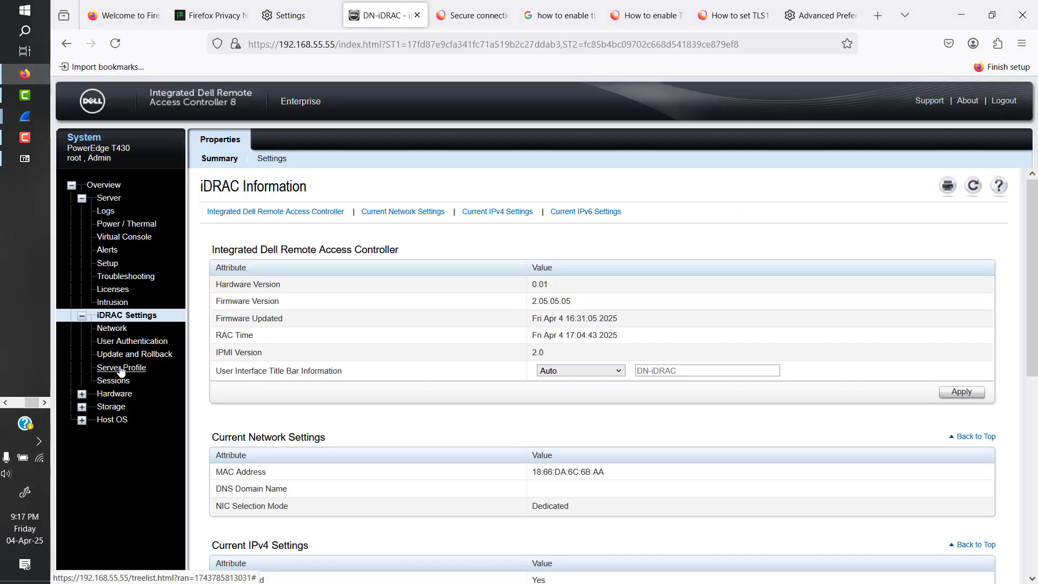
- Upload firmimg.d7 on the Update and Rollback page until it shows 'Package successfully downloaded'
{"action": "left_click", "coordinate": [137, 354]}
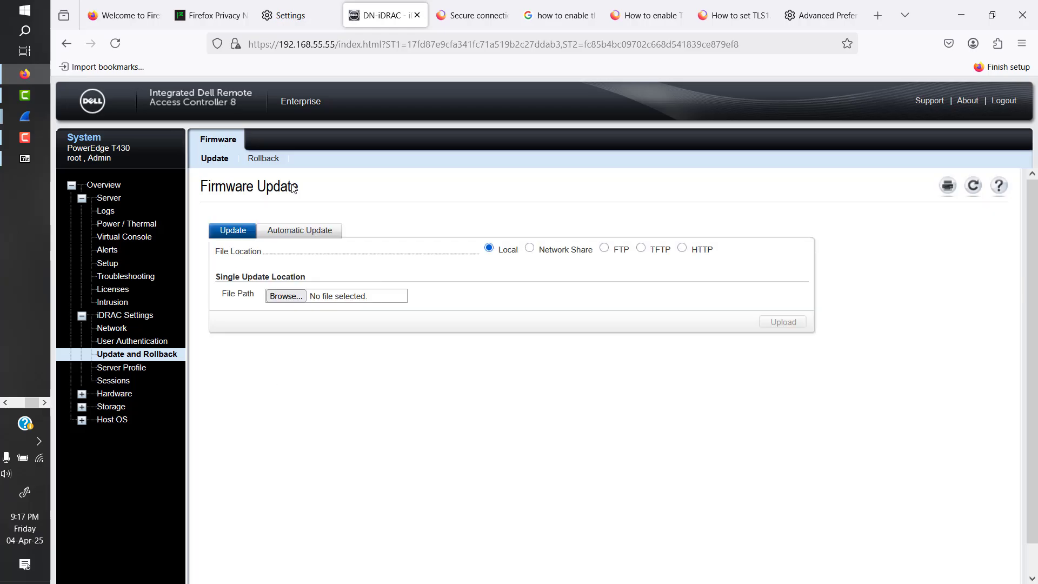
{"action": "left_click", "coordinate": [283, 297]}
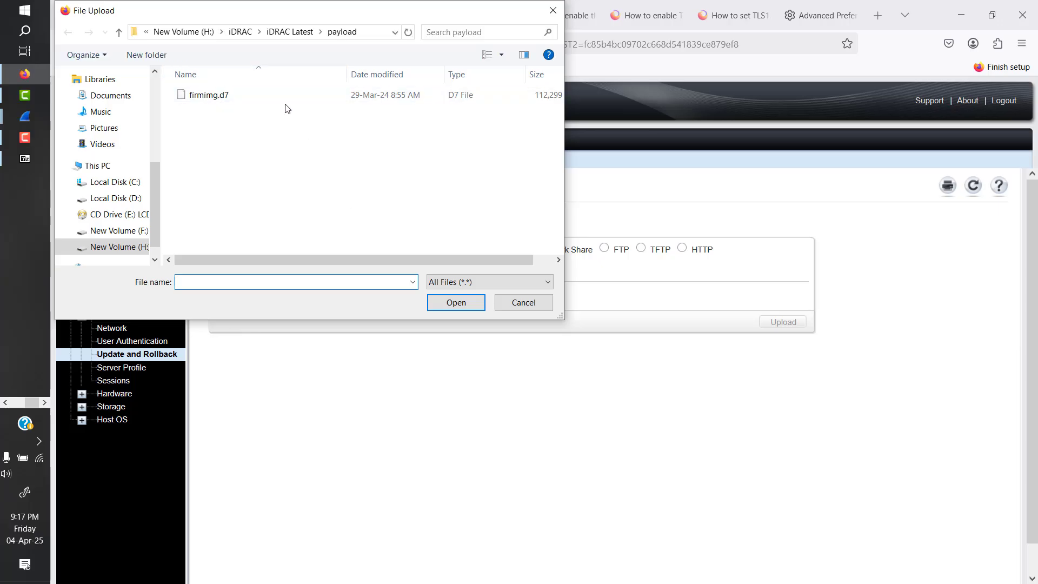
{"action": "double_click", "coordinate": [215, 97]}
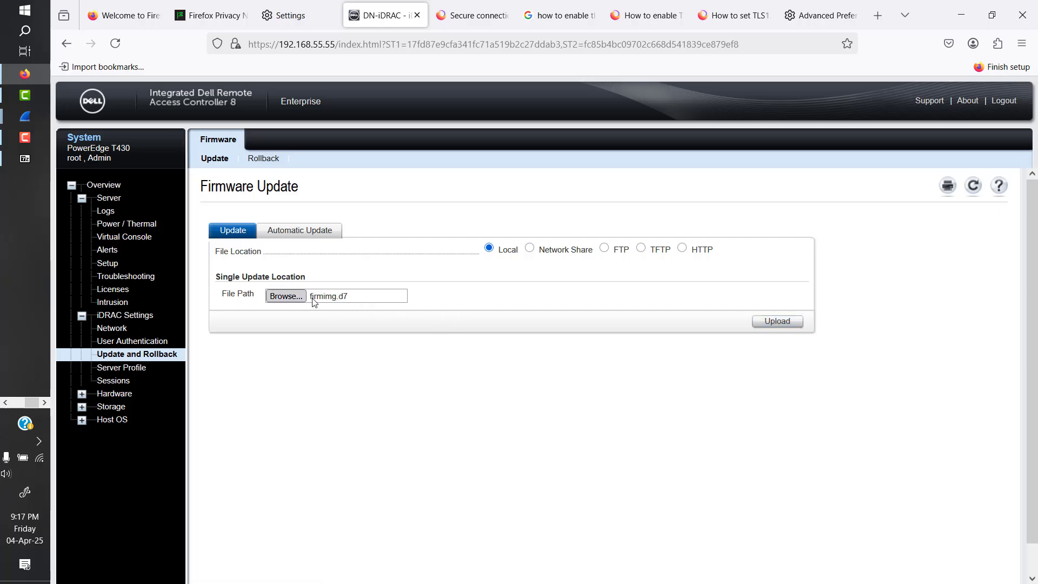
{"action": "left_click", "coordinate": [784, 324]}
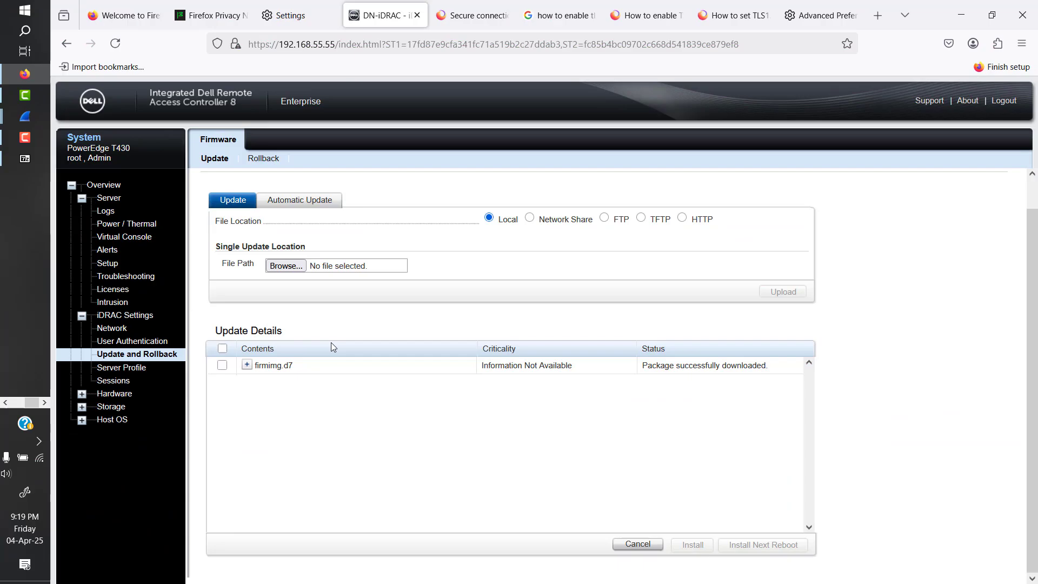
- Install firmimg.d7 as a queued job, then check the iDRAC Information page still shows 2.05.05.05
{"action": "left_click", "coordinate": [223, 365]}
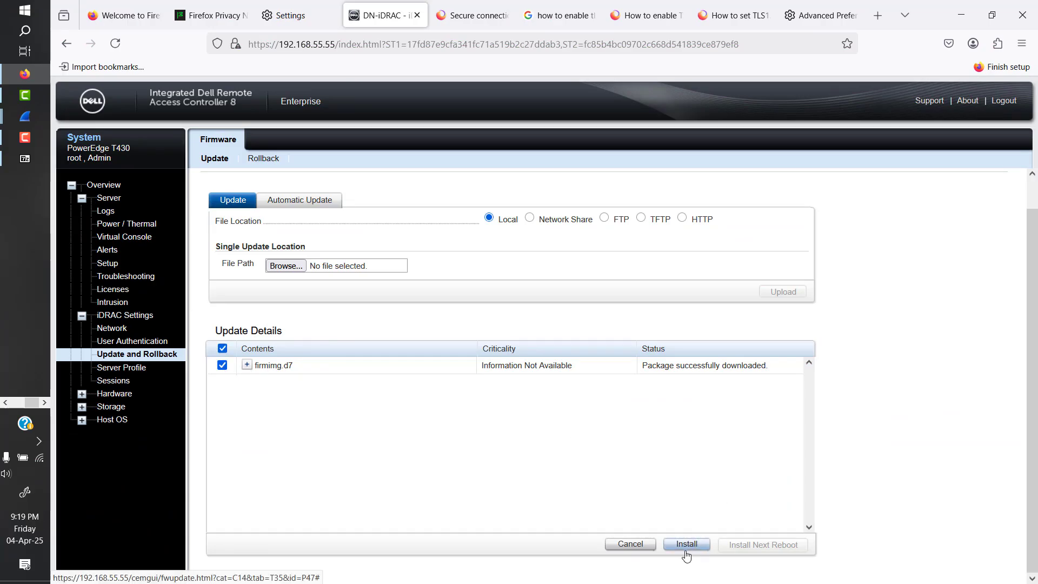
{"action": "left_click", "coordinate": [688, 544]}
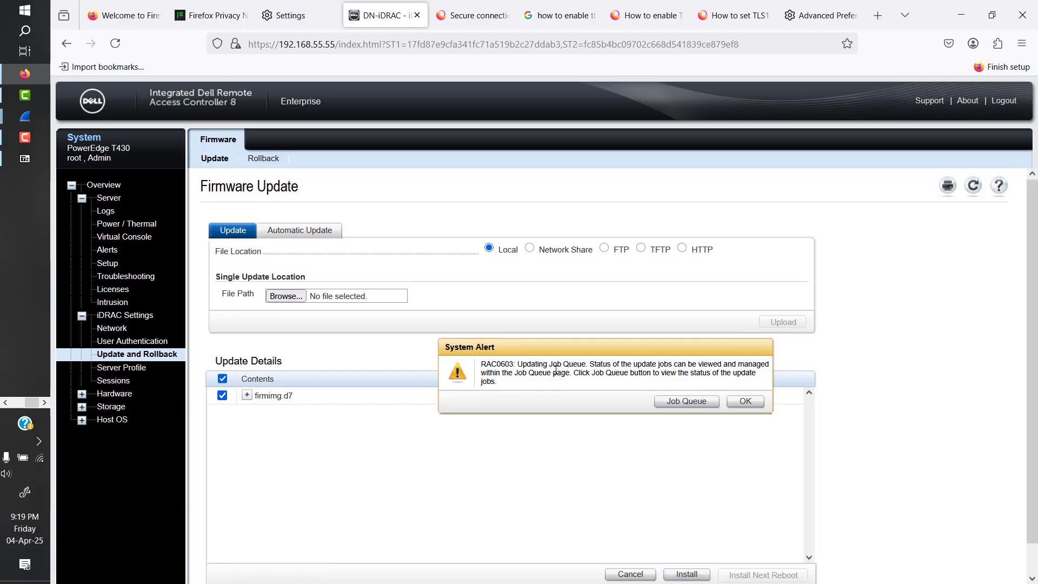
{"action": "left_click", "coordinate": [747, 403]}
{"action": "left_click", "coordinate": [124, 319]}
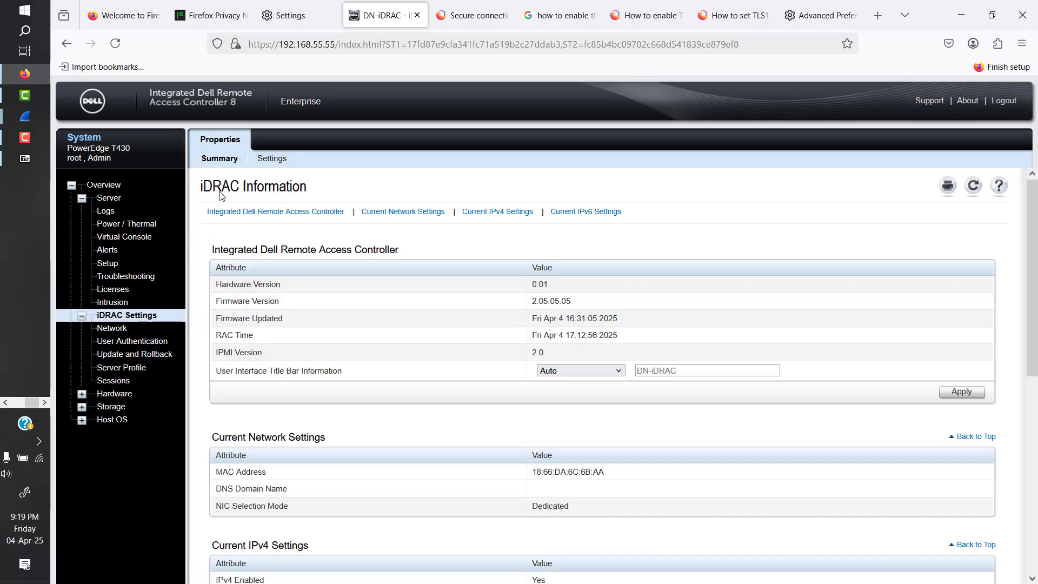
{"action": "left_click_drag", "start_coordinate": [588, 308], "coordinate": [529, 308]}
- From System Summary, open the Job Queue and expand the Firmware Update: iDRAC job to track it
{"action": "left_click", "coordinate": [111, 199]}
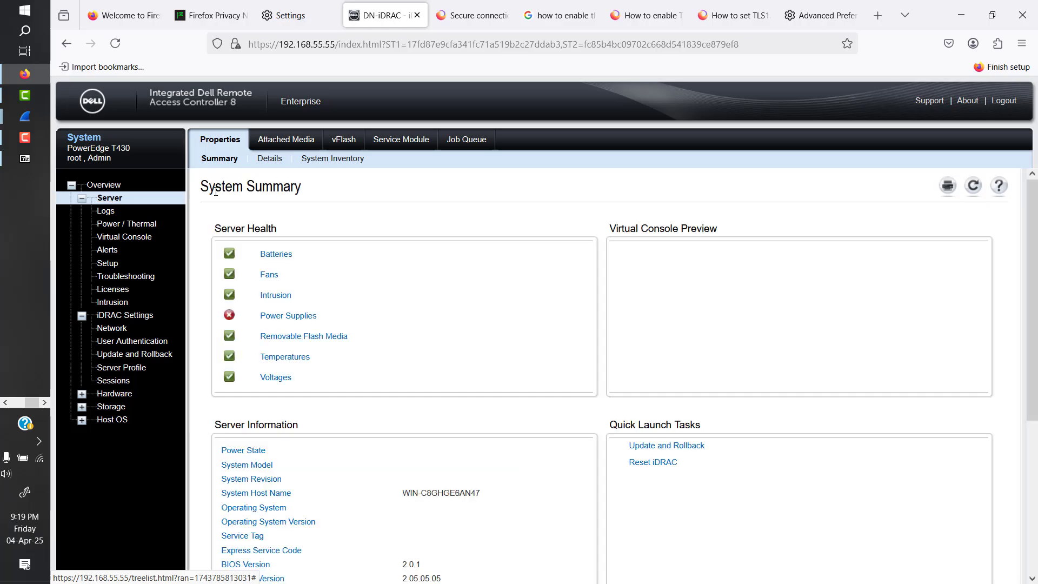
{"action": "left_click", "coordinate": [464, 140]}
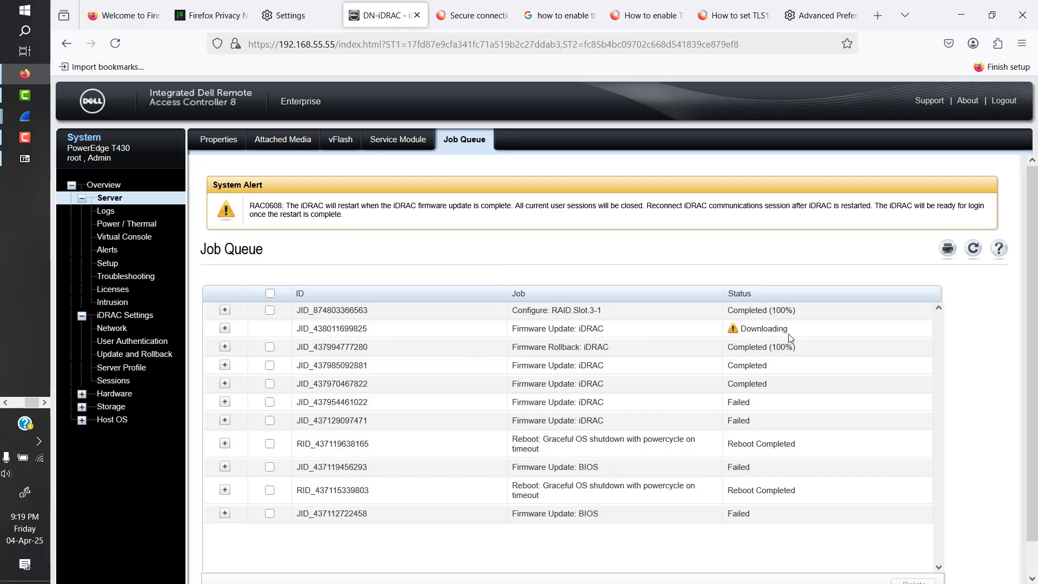
{"action": "left_click", "coordinate": [225, 330]}
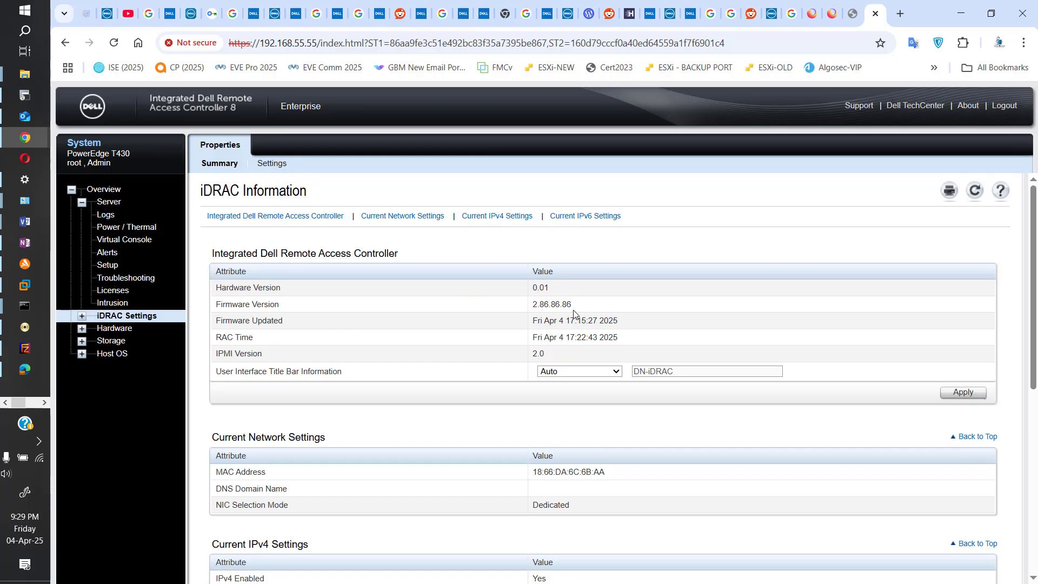
{"action": "left_click_drag", "start_coordinate": [573, 308], "coordinate": [532, 309]}
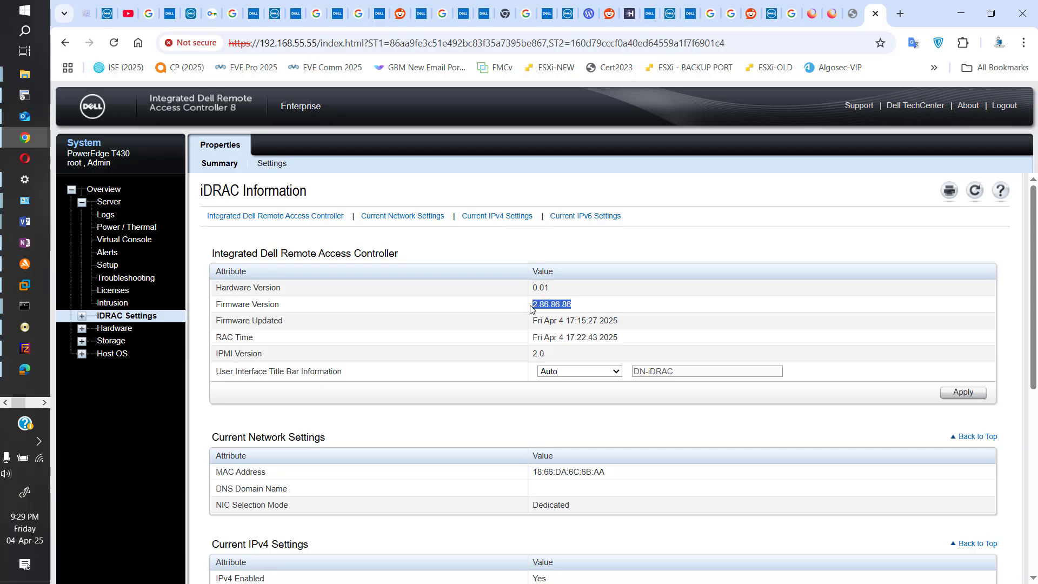